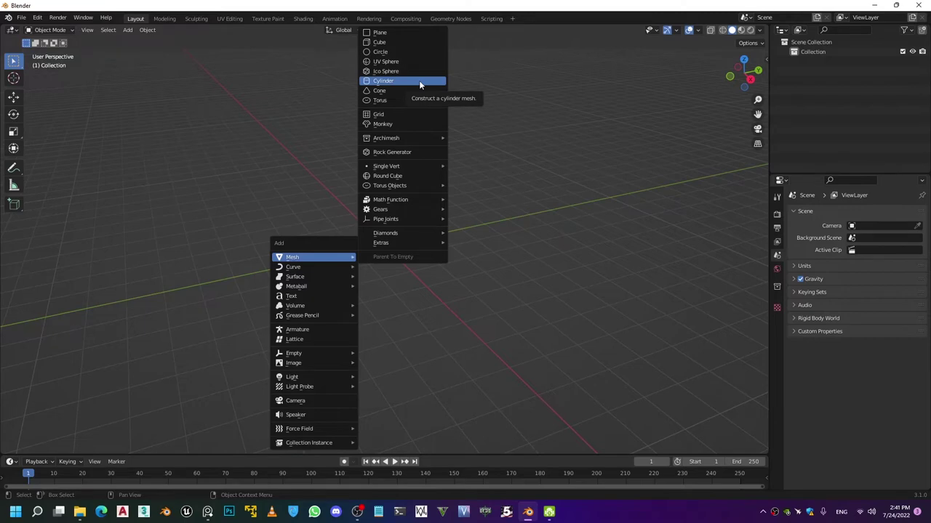
Add a cylinder and raise it to Z 2.7362 m.
{"action": "left_click", "coordinate": [419, 81]}
{"action": "key", "text": "shift+space"}
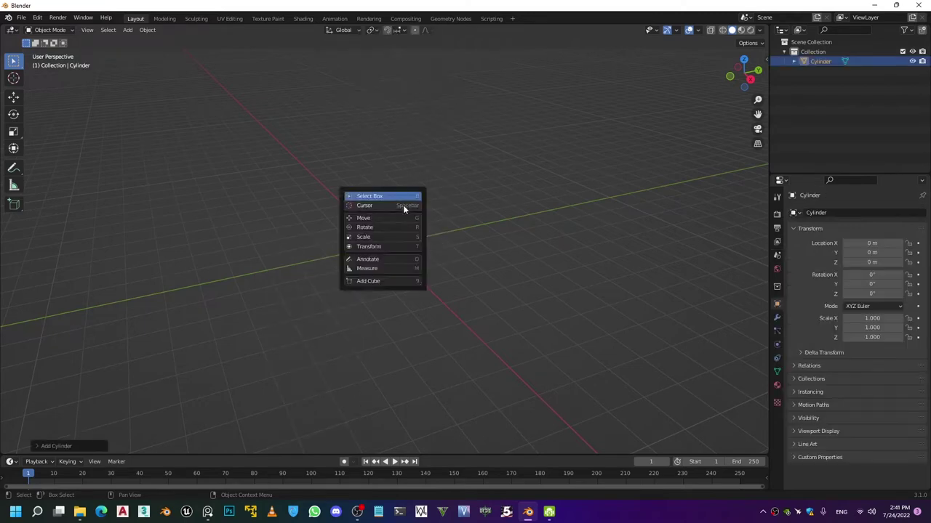
{"action": "left_click", "coordinate": [390, 218]}
{"action": "left_click_drag", "start_coordinate": [389, 208], "coordinate": [386, 131]}
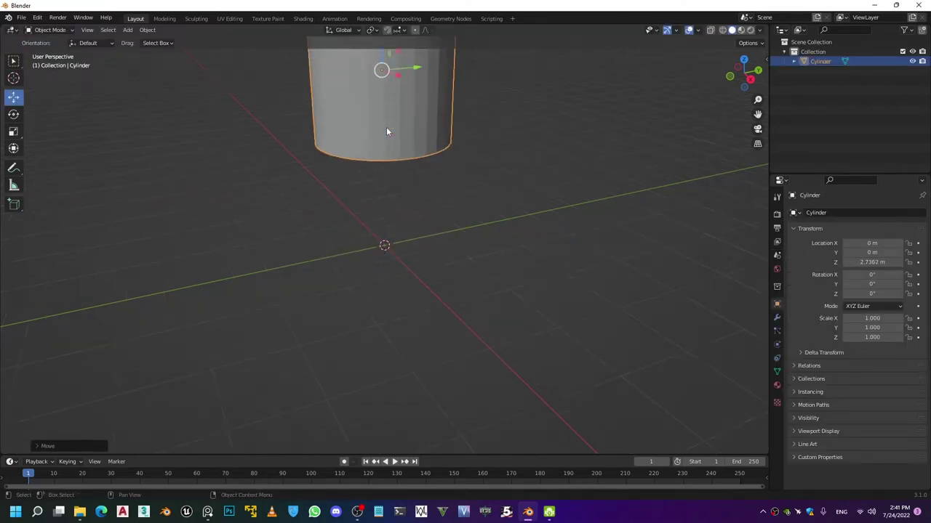
{"action": "key", "text": "KP_Decimal"}
{"action": "key", "text": "Tab"}
{"action": "scroll", "coordinate": [426, 247], "scroll_direction": "up", "scroll_amount": 2}
{"action": "middle_click_drag", "start_coordinate": [412, 228], "coordinate": [440, 208]}
{"action": "scroll", "coordinate": [439, 208], "scroll_direction": "down", "scroll_amount": 5}
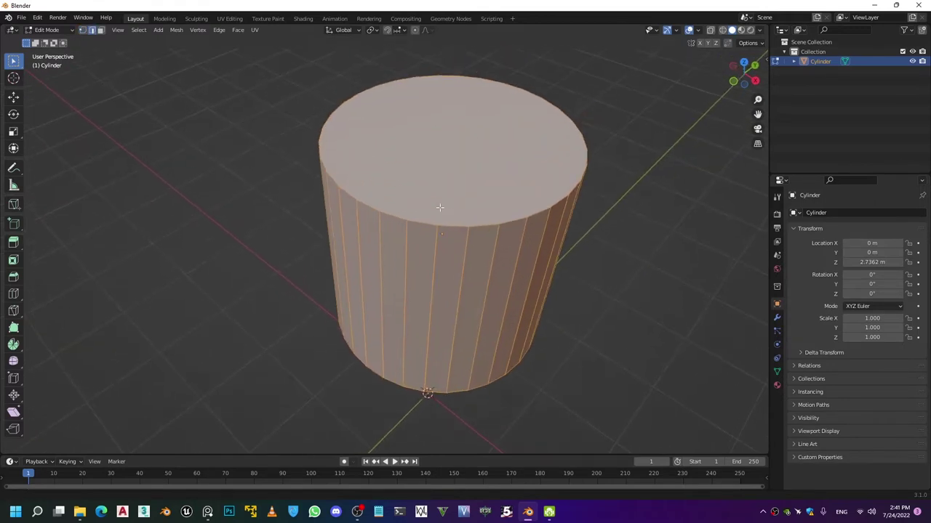
{"action": "key", "text": "Tab"}
Duplicate the cylinder as Cylinder.001 and place the copy beside the original.
{"action": "key", "text": "shift+d"}
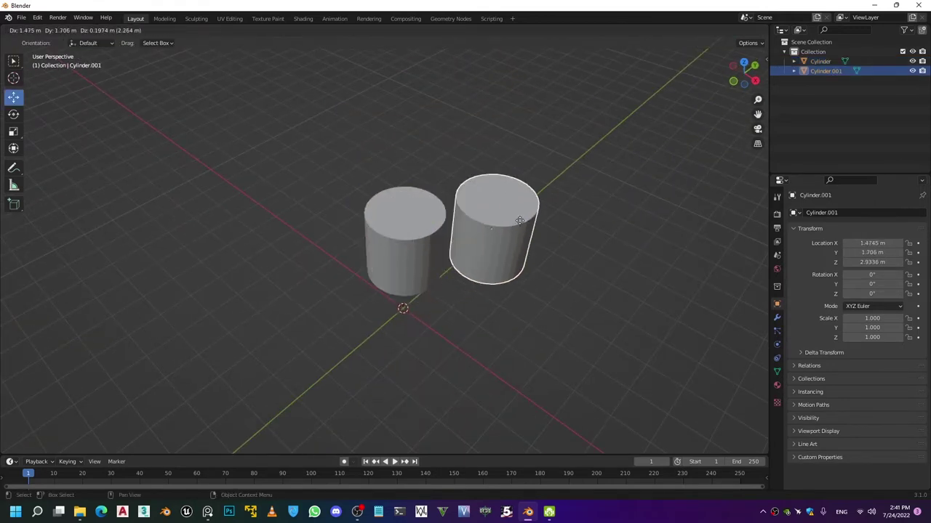
{"action": "left_click", "coordinate": [534, 191]}
{"action": "middle_click_drag", "start_coordinate": [499, 235], "coordinate": [456, 222]}
{"action": "scroll", "coordinate": [456, 222], "scroll_direction": "up", "scroll_amount": 3}
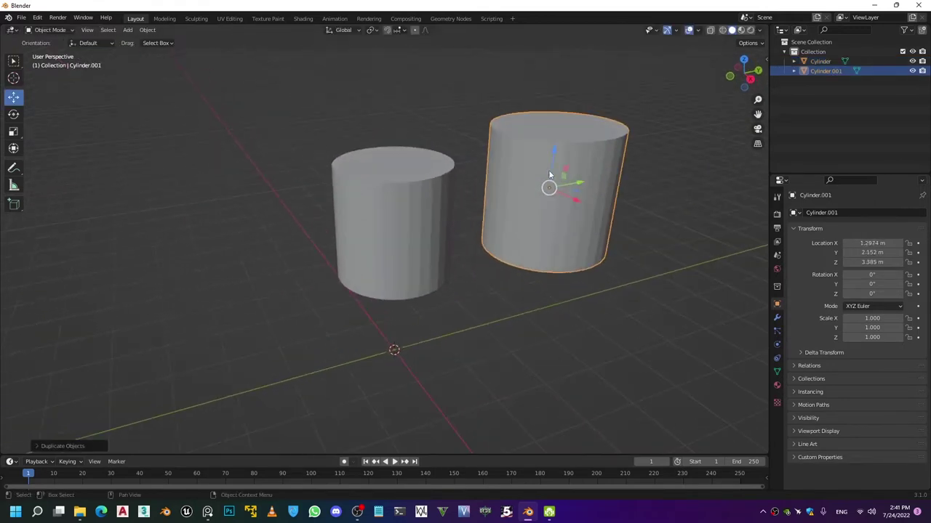
{"action": "middle_click_drag", "start_coordinate": [553, 194], "coordinate": [513, 240]}
{"action": "scroll", "coordinate": [513, 241], "scroll_direction": "up", "scroll_amount": 2}
In Edit Mode, box-select the left cylinder's top edge loop using see-through view.
{"action": "left_click", "coordinate": [484, 195]}
{"action": "key", "text": "Tab"}
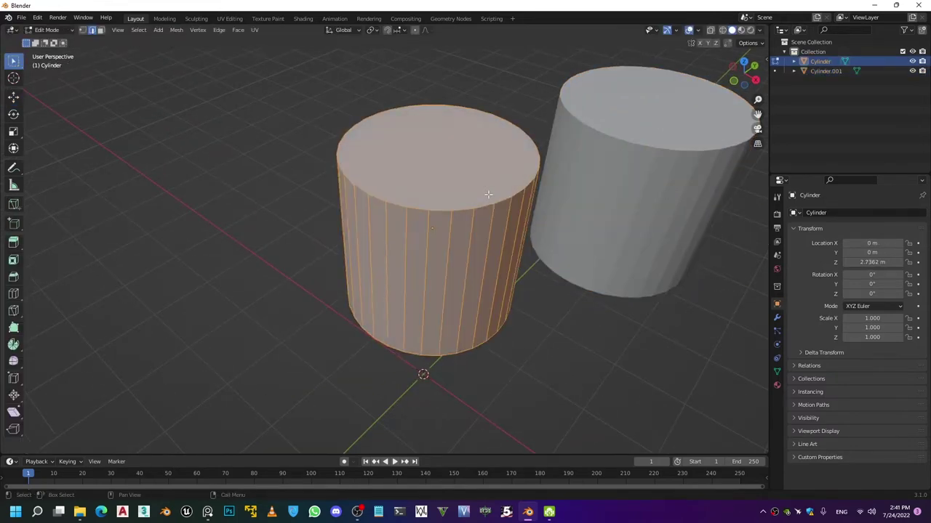
{"action": "middle_click_drag", "start_coordinate": [485, 194], "coordinate": [440, 253]}
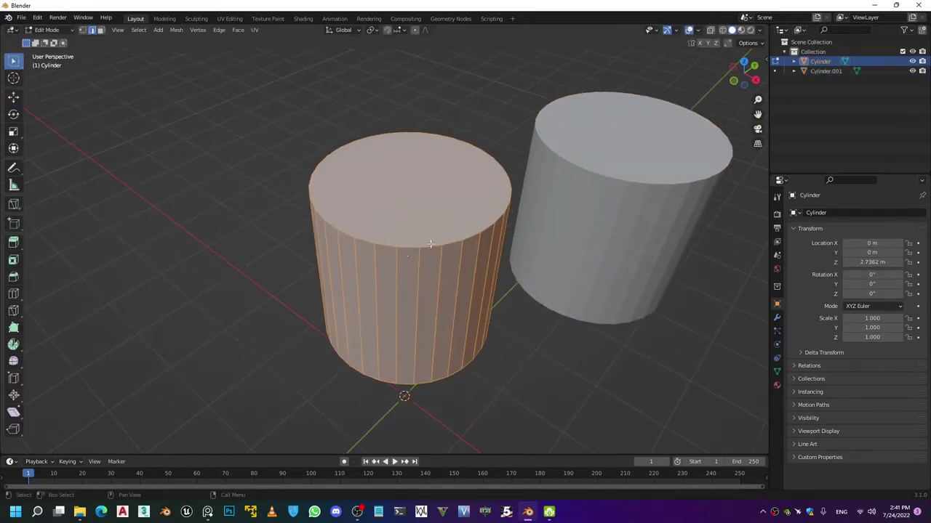
{"action": "key", "text": "alt+a"}
{"action": "scroll", "coordinate": [430, 253], "scroll_direction": "down", "scroll_amount": 4}
{"action": "middle_click_drag", "start_coordinate": [430, 253], "coordinate": [318, 149]}
{"action": "key", "text": "alt+z"}
{"action": "left_click_drag", "start_coordinate": [288, 133], "coordinate": [493, 180]}
{"action": "key", "text": "alt+z"}
{"action": "middle_click_drag", "start_coordinate": [395, 155], "coordinate": [412, 228]}
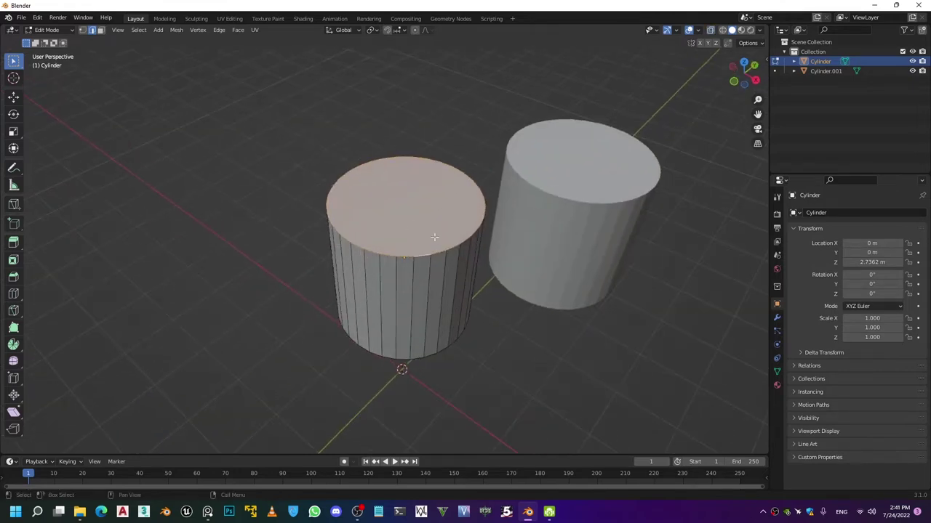
Set the top edges' Mean Crease to 0.91 and return to Object Mode.
{"action": "key", "text": "n"}
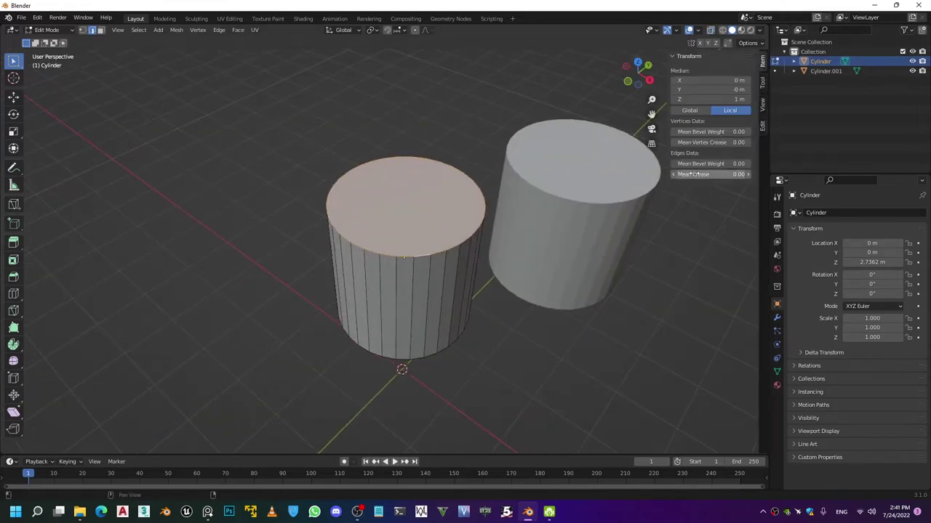
{"action": "left_click_drag", "start_coordinate": [727, 175], "coordinate": [741, 174]}
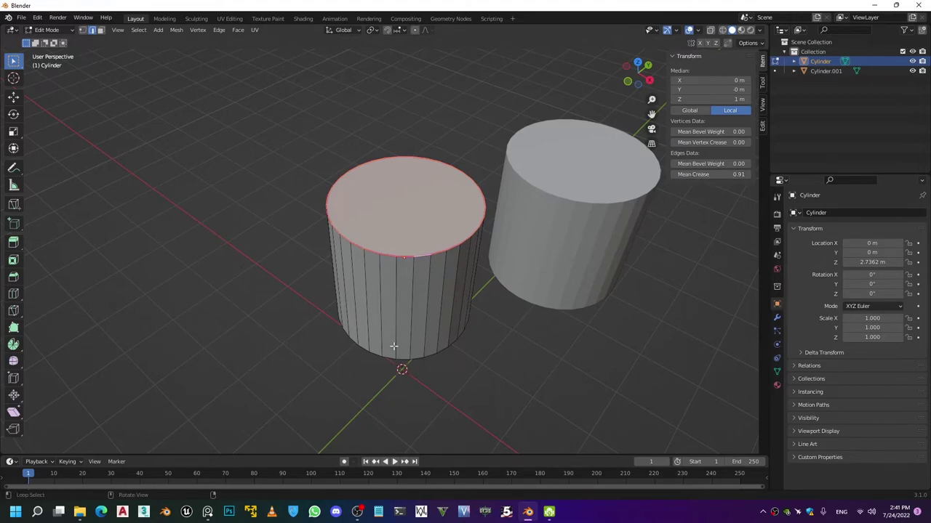
{"action": "middle_click_drag", "start_coordinate": [388, 347], "coordinate": [388, 308]}
{"action": "key", "text": "Tab"}
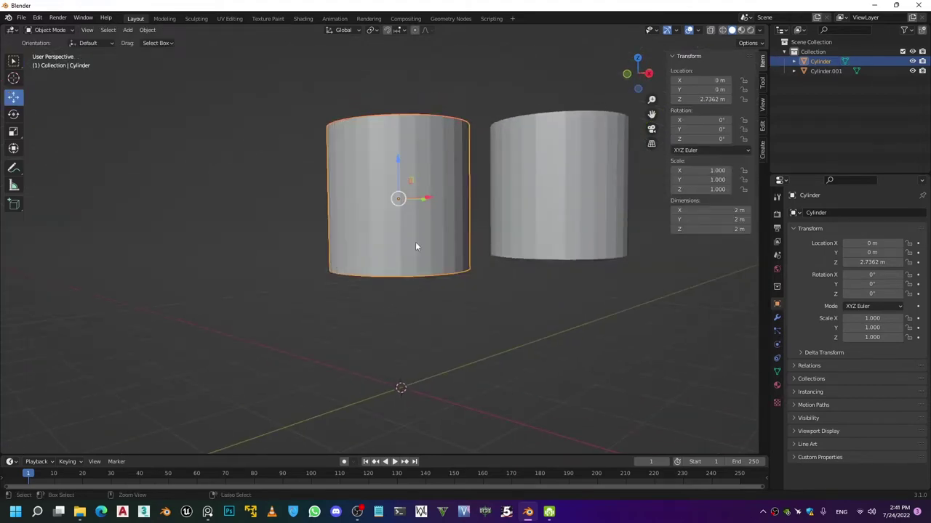
Add Ctrl+2 subdivision to the left cylinder and shade it smooth.
{"action": "key", "text": "ctrl+2"}
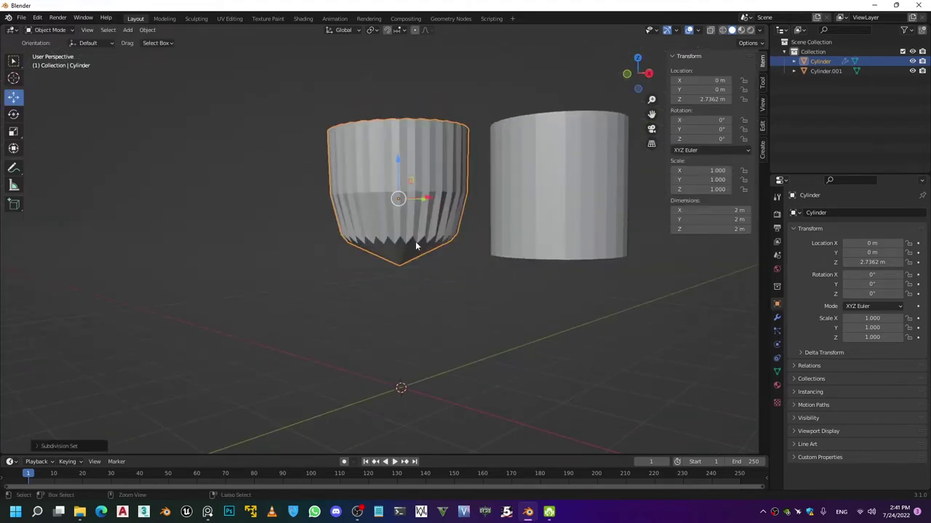
{"action": "right_click", "coordinate": [410, 192]}
{"action": "left_click", "coordinate": [409, 191]}
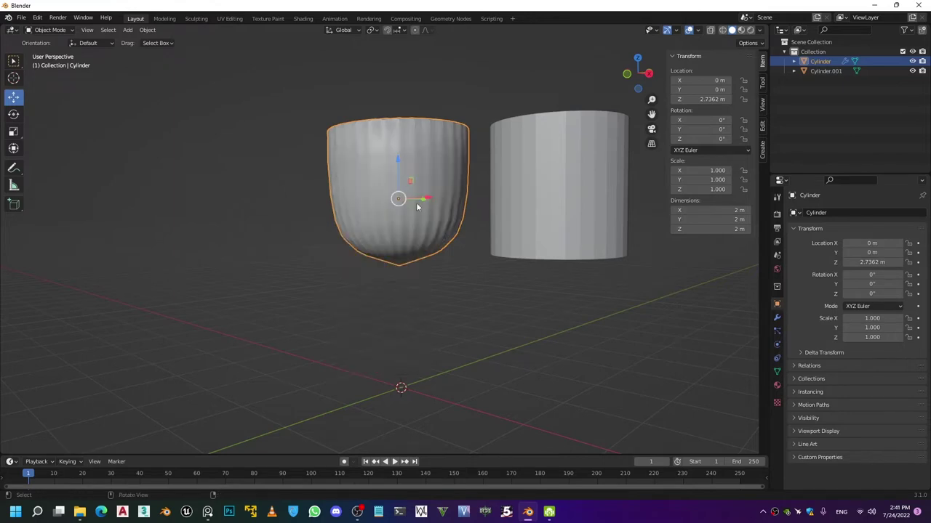
{"action": "middle_click_drag", "start_coordinate": [419, 204], "coordinate": [433, 245]}
Reselect the left cylinder and reopen its mesh in Edit Mode.
{"action": "left_click", "coordinate": [496, 286]}
{"action": "middle_click_drag", "start_coordinate": [496, 286], "coordinate": [442, 248]}
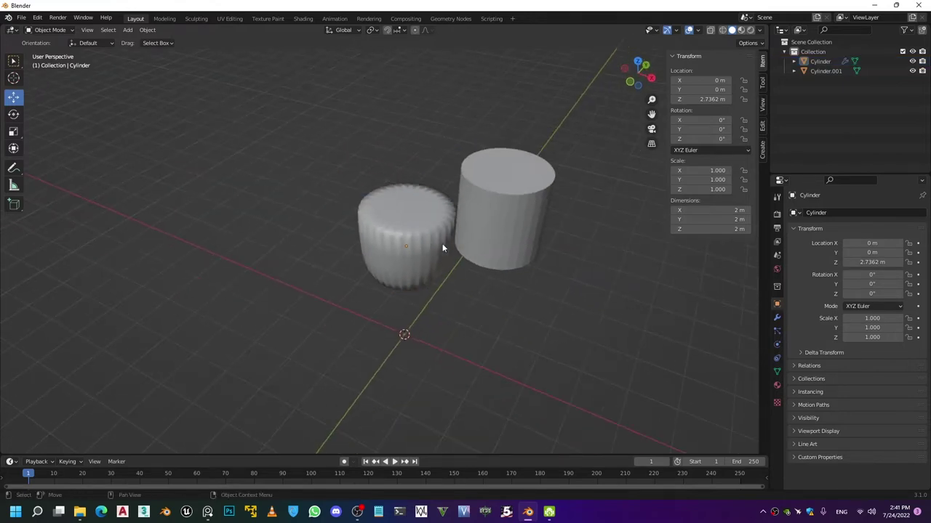
{"action": "left_click", "coordinate": [442, 248]}
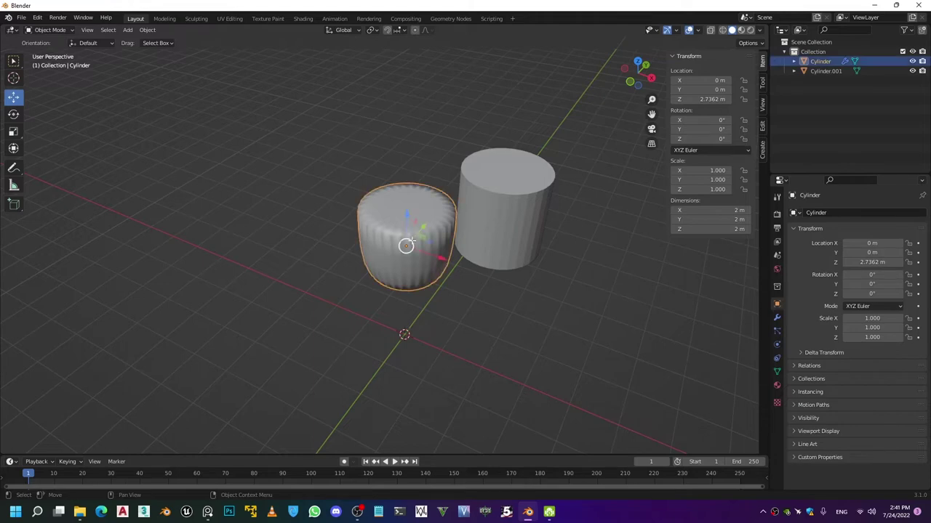
{"action": "key", "text": "Tab"}
{"action": "scroll", "coordinate": [423, 243], "scroll_direction": "up", "scroll_amount": 3}
Inset the top face into an outer ring and delete the centre face.
{"action": "key", "text": "shift+space"}
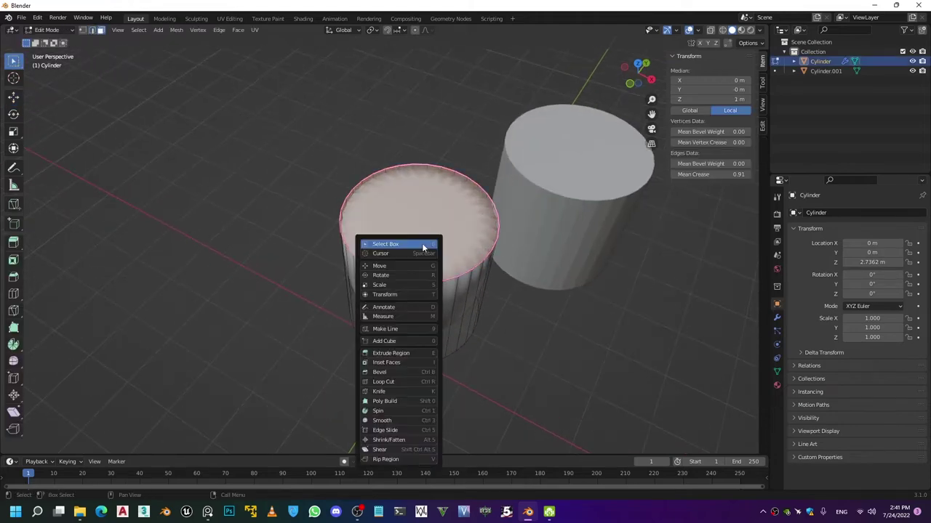
{"action": "key", "text": "i"}
{"action": "left_click_drag", "start_coordinate": [439, 202], "coordinate": [427, 211]}
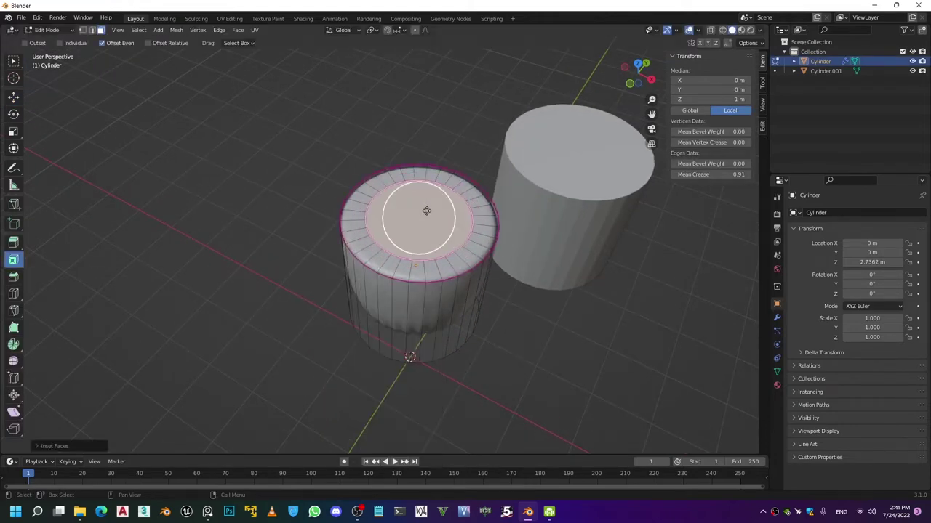
{"action": "scroll", "coordinate": [427, 211], "scroll_direction": "down", "scroll_amount": 1}
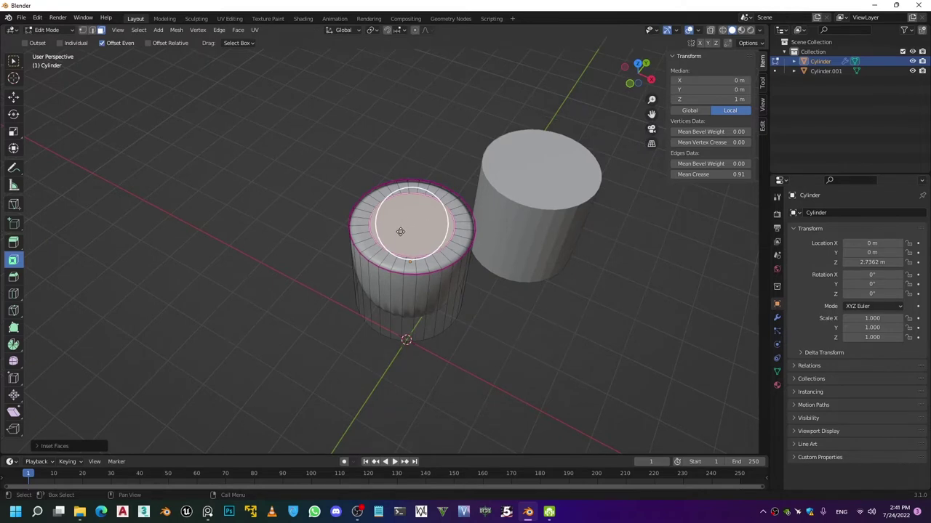
{"action": "key", "text": "x"}
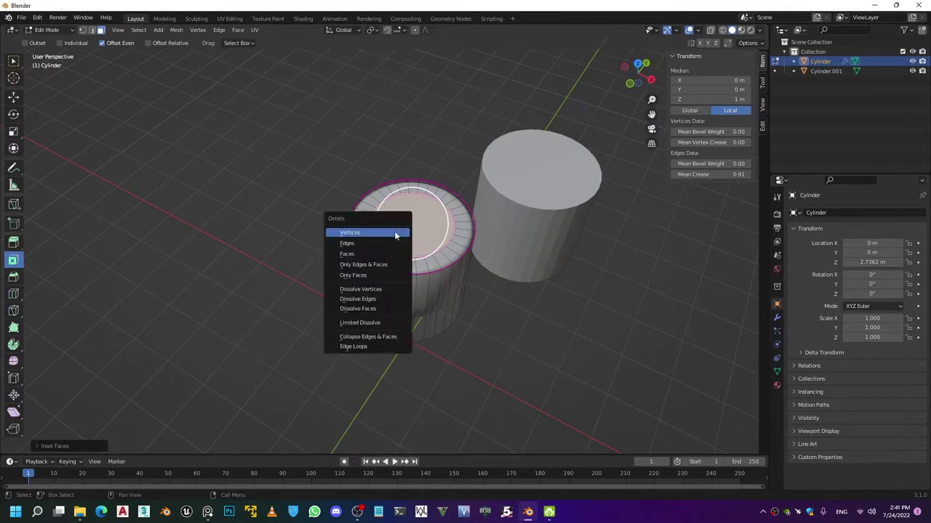
{"action": "left_click", "coordinate": [389, 253]}
Grid Fill the hole's edge loop and return to Object Mode.
{"action": "left_click", "coordinate": [389, 253], "text": "alt"}
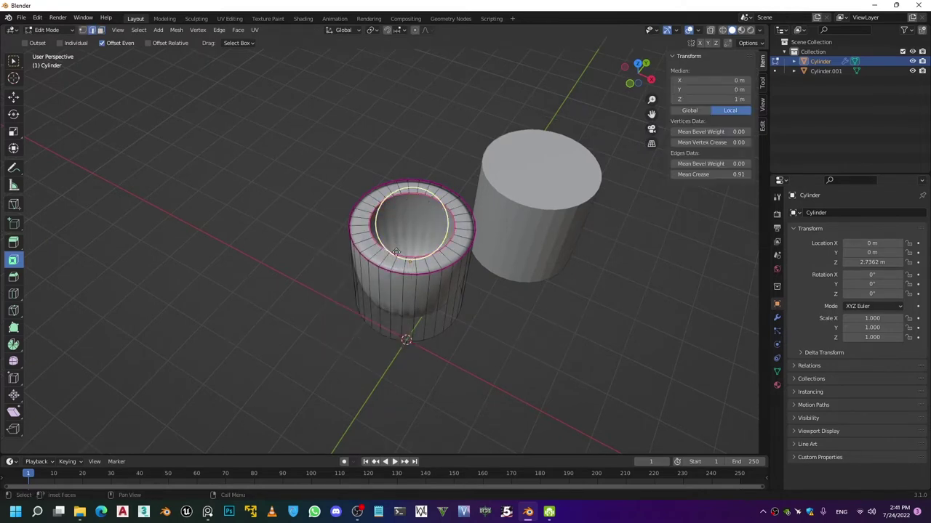
{"action": "left_click", "coordinate": [237, 34]}
{"action": "left_click", "coordinate": [260, 148]}
{"action": "key", "text": "alt+a"}
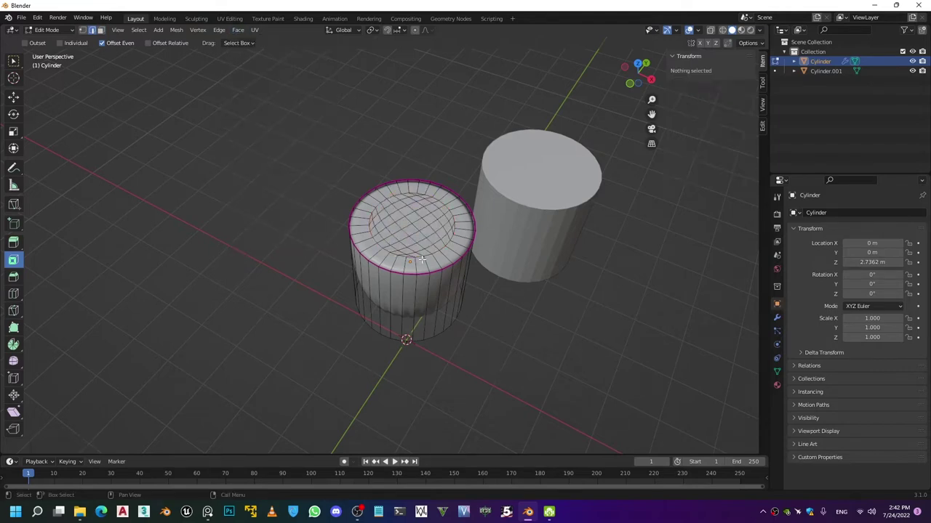
{"action": "key", "text": "Tab"}
{"action": "scroll", "coordinate": [422, 262], "scroll_direction": "down", "scroll_amount": 3}
Inspect the rounded top, then reopen the left cylinder's mesh to view its bottom.
{"action": "middle_click_drag", "start_coordinate": [426, 264], "coordinate": [445, 323]}
{"action": "left_click", "coordinate": [445, 322]}
{"action": "scroll", "coordinate": [433, 287], "scroll_direction": "up", "scroll_amount": 5}
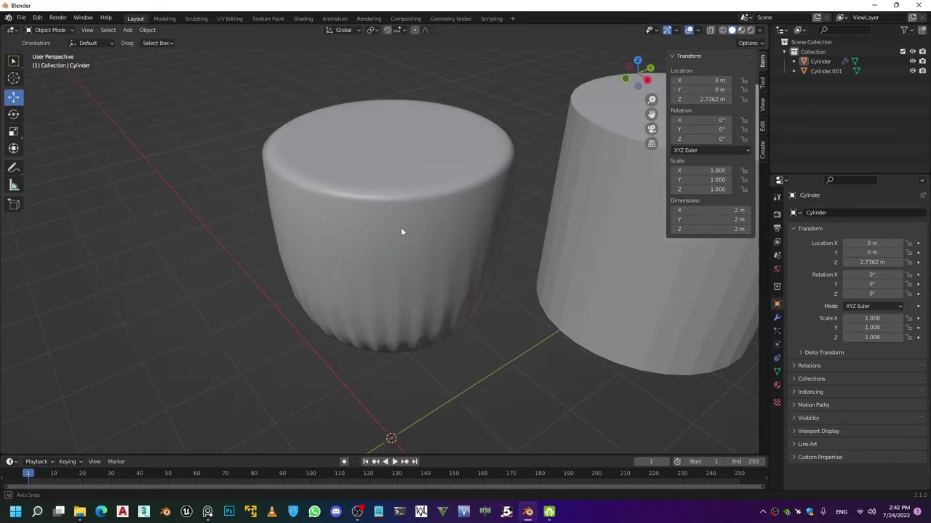
{"action": "scroll", "coordinate": [349, 258], "scroll_direction": "up", "scroll_amount": 3}
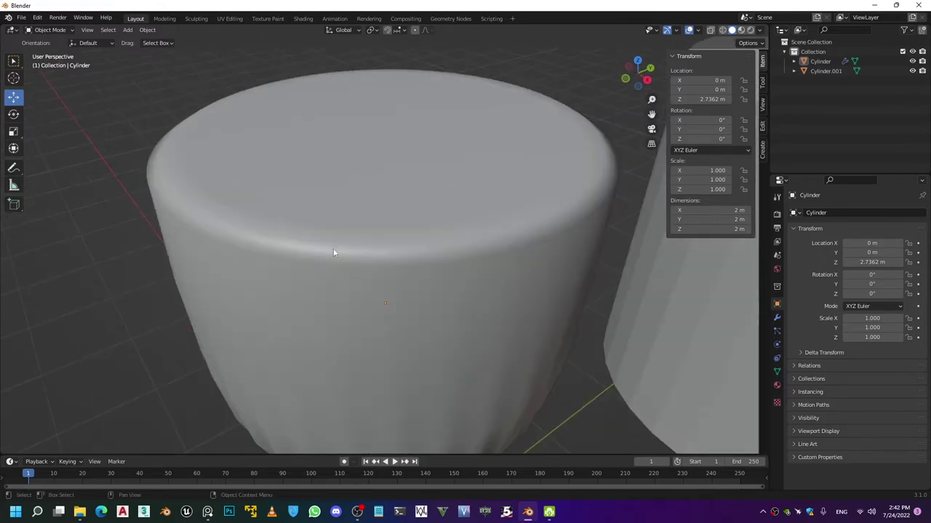
{"action": "scroll", "coordinate": [364, 255], "scroll_direction": "down", "scroll_amount": 6}
{"action": "left_click", "coordinate": [371, 243]}
{"action": "key", "text": "Tab"}
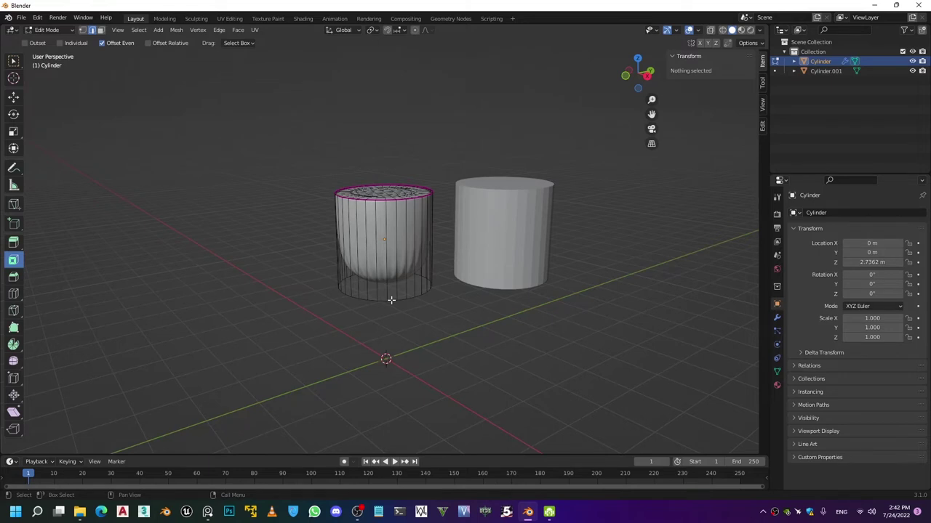
{"action": "middle_click_drag", "start_coordinate": [393, 313], "coordinate": [383, 272]}
Delete the left cylinder's bottom cap face.
{"action": "key", "text": "c"}
{"action": "left_click", "coordinate": [384, 260]}
{"action": "key", "text": "x"}
{"action": "left_click", "coordinate": [383, 258]}
{"action": "key", "text": "Tab"}
Delete Cylinder.001's bottom cap face as well.
{"action": "middle_click_drag", "start_coordinate": [393, 283], "coordinate": [302, 265]}
{"action": "scroll", "coordinate": [381, 313], "scroll_direction": "up", "scroll_amount": 4}
{"action": "scroll", "coordinate": [426, 327], "scroll_direction": "down", "scroll_amount": 5}
{"action": "left_click", "coordinate": [405, 301]}
{"action": "key", "text": "Tab"}
{"action": "middle_click_drag", "start_coordinate": [405, 301], "coordinate": [409, 269]}
{"action": "key", "text": "c"}
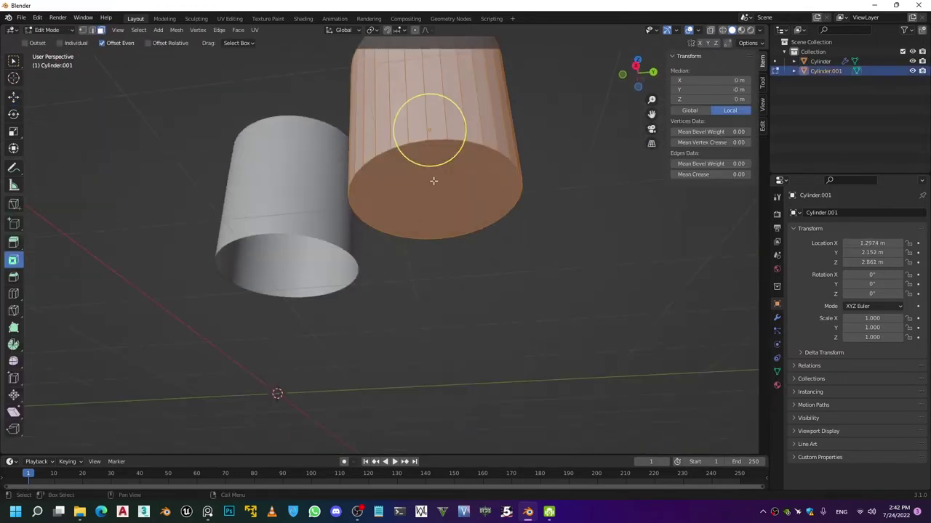
{"action": "left_click", "coordinate": [434, 180]}
{"action": "key", "text": "x"}
{"action": "left_click", "coordinate": [434, 181]}
{"action": "middle_click_drag", "start_coordinate": [433, 180], "coordinate": [461, 228]}
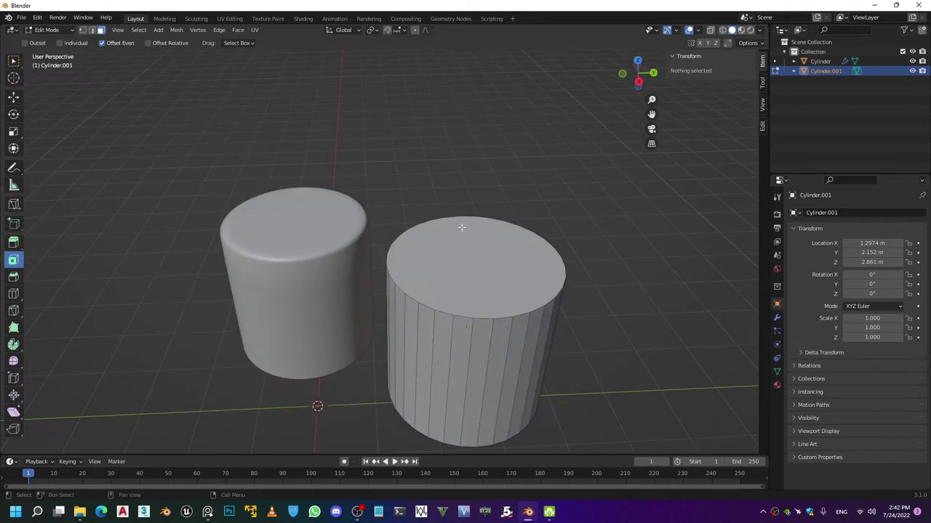
{"action": "middle_click_drag", "start_coordinate": [501, 252], "coordinate": [459, 231], "text": "shift"}
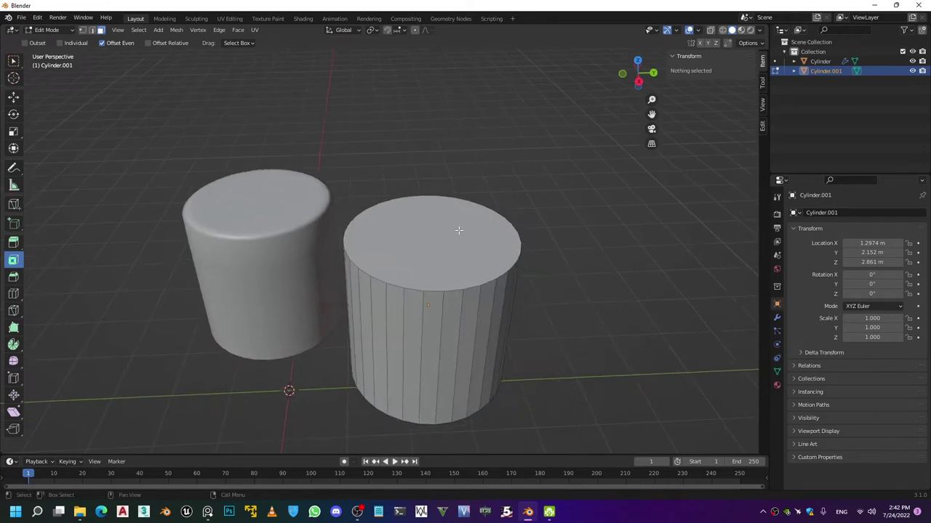
Select Cylinder.001's top cap face and inset it by 0.2938.
{"action": "key", "text": "w"}
{"action": "left_click", "coordinate": [435, 280]}
{"action": "key", "text": "w"}
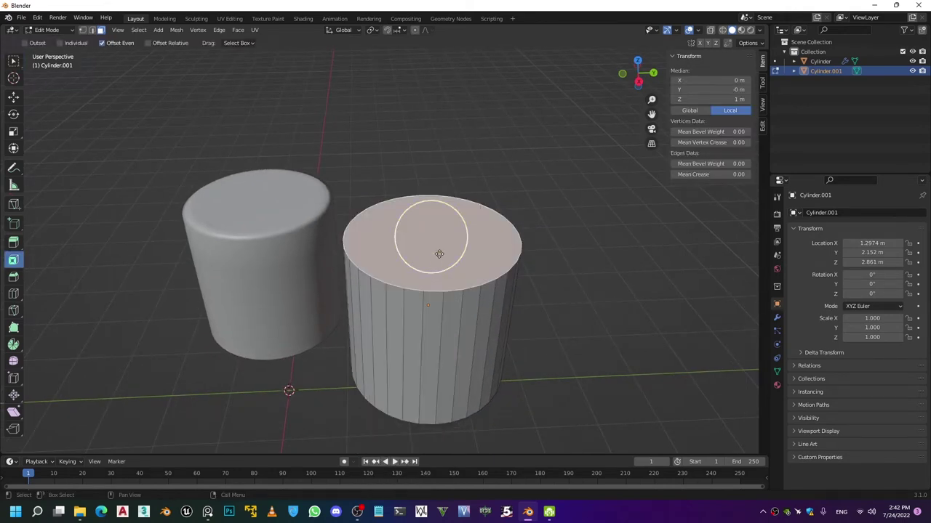
{"action": "key", "text": "shift+space"}
{"action": "key", "text": "i"}
{"action": "left_click_drag", "start_coordinate": [451, 210], "coordinate": [438, 237]}
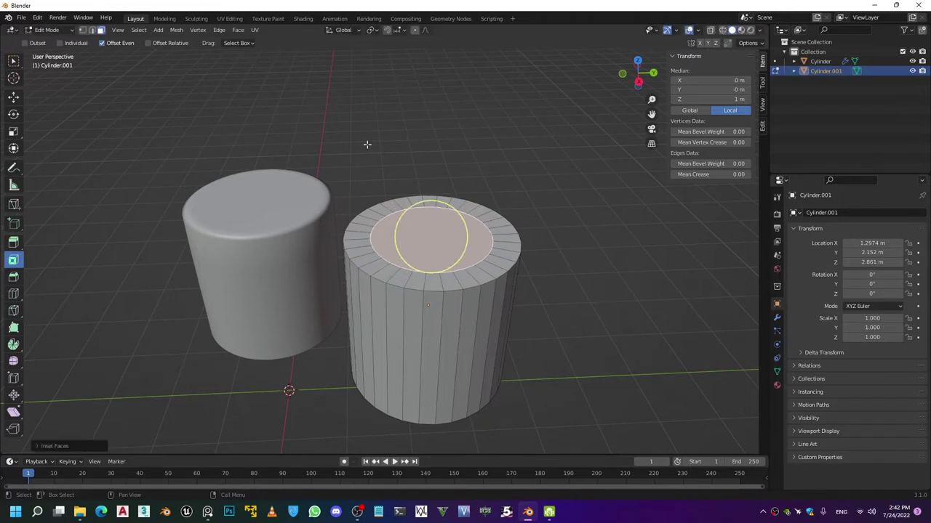
Delete the inset centre face and Grid Fill the open top.
{"action": "key", "text": "x"}
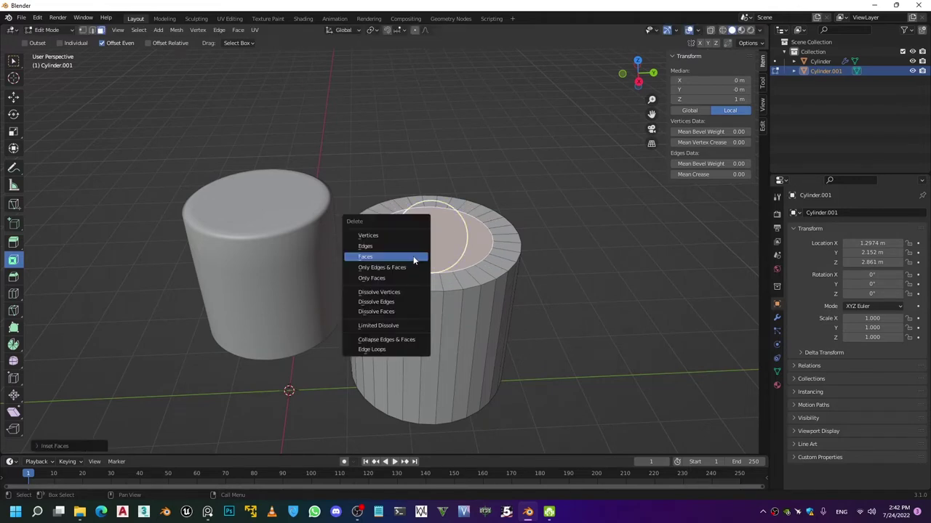
{"action": "left_click", "coordinate": [413, 257]}
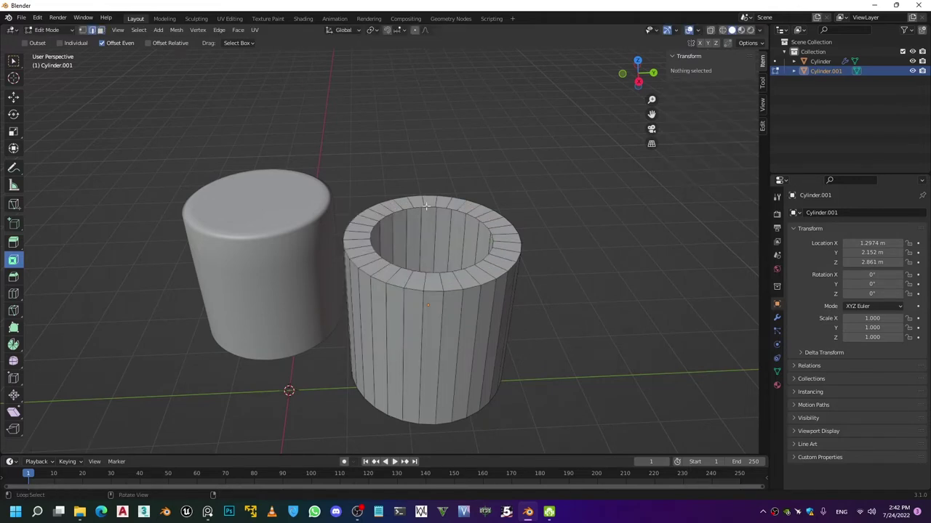
{"action": "left_click", "coordinate": [239, 30]}
{"action": "left_click", "coordinate": [261, 150]}
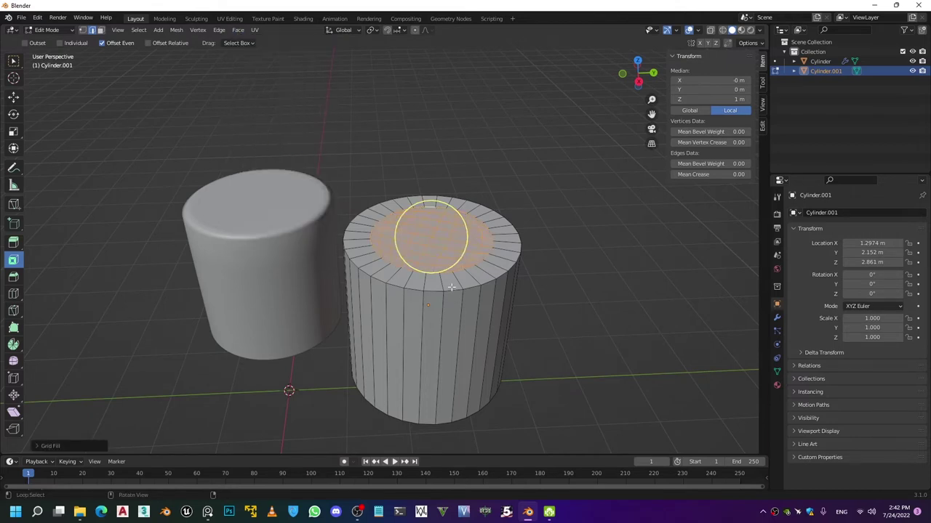
{"action": "key", "text": "alt+a"}
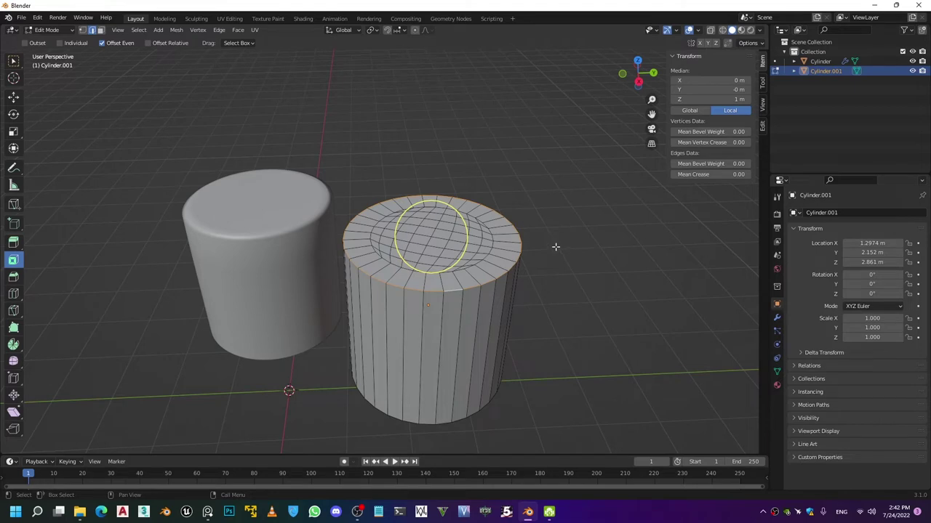
Bevel Cylinder.001's top rim with three segments and shade it smooth.
{"action": "key", "text": "ctrl+b"}
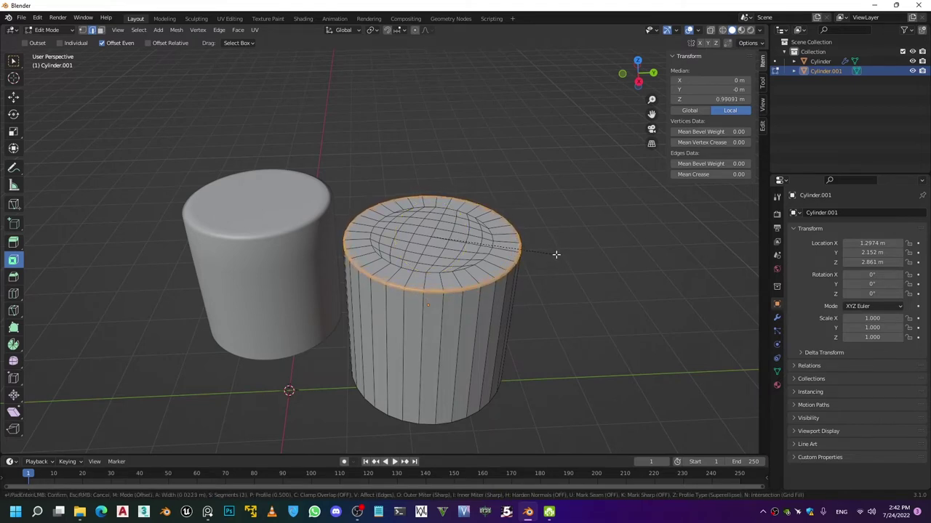
{"action": "left_click", "coordinate": [557, 255]}
{"action": "key", "text": "Tab"}
{"action": "scroll", "coordinate": [604, 299], "scroll_direction": "down", "scroll_amount": 4}
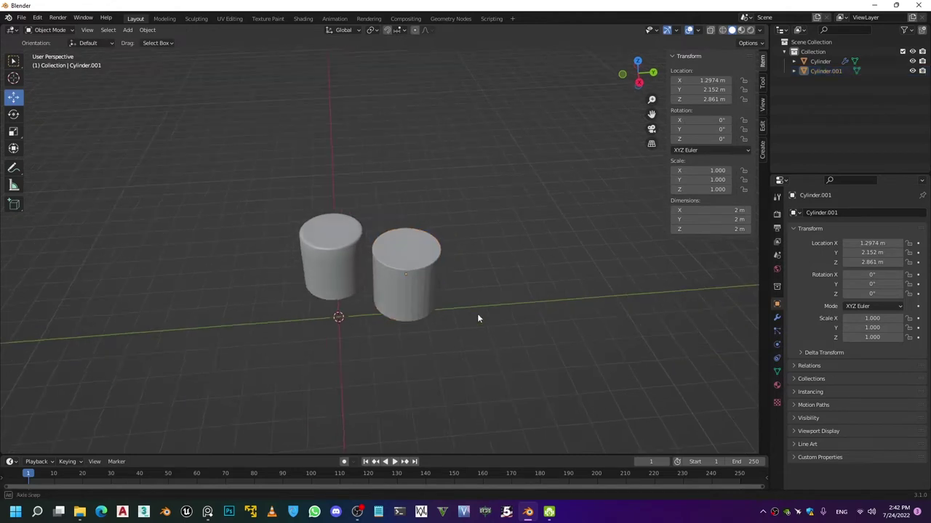
{"action": "right_click", "coordinate": [421, 294]}
{"action": "left_click", "coordinate": [422, 294]}
Compare the rounded tops, then reopen the second cylinder's mesh in Edit Mode.
{"action": "left_click", "coordinate": [535, 303]}
{"action": "middle_click_drag", "start_coordinate": [535, 302], "coordinate": [483, 325]}
{"action": "scroll", "coordinate": [483, 325], "scroll_direction": "up", "scroll_amount": 3}
{"action": "scroll", "coordinate": [509, 251], "scroll_direction": "up", "scroll_amount": 3}
{"action": "middle_click_drag", "start_coordinate": [526, 235], "coordinate": [392, 262]}
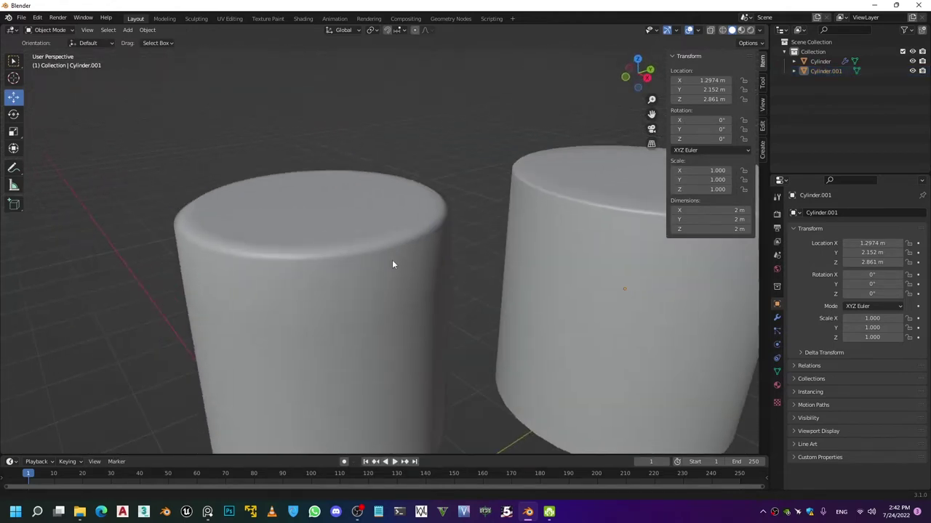
{"action": "scroll", "coordinate": [505, 258], "scroll_direction": "down", "scroll_amount": 7}
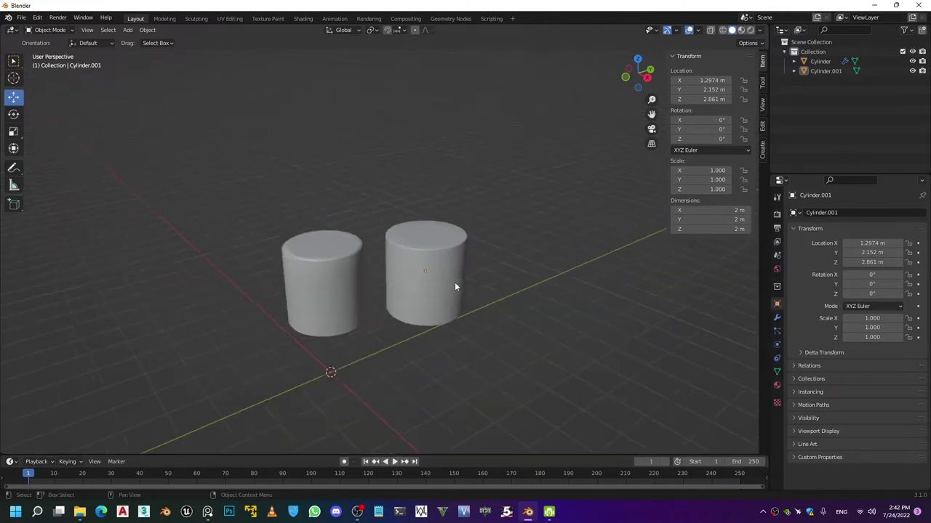
{"action": "left_click", "coordinate": [430, 278]}
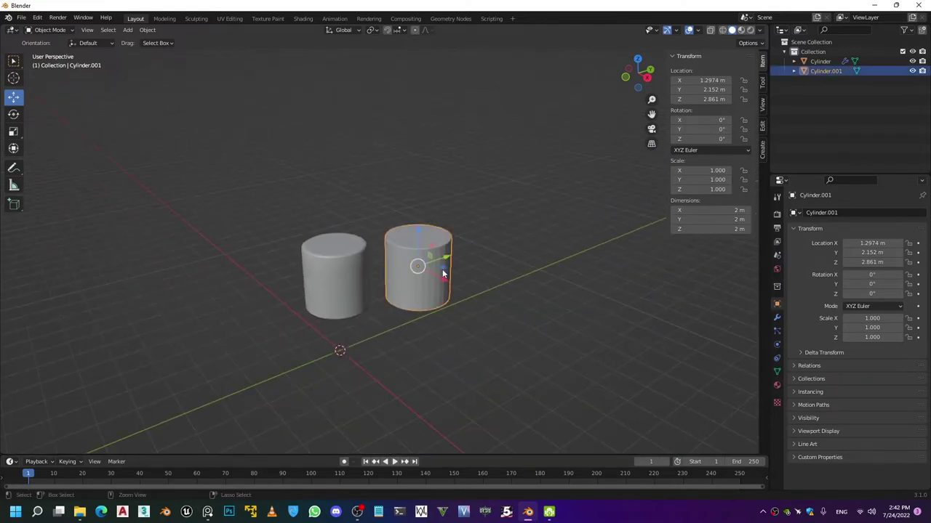
{"action": "key", "text": "Tab"}
Duplicate the second cylinder into Cylinder.002, placed to its right.
{"action": "left_click", "coordinate": [416, 231]}
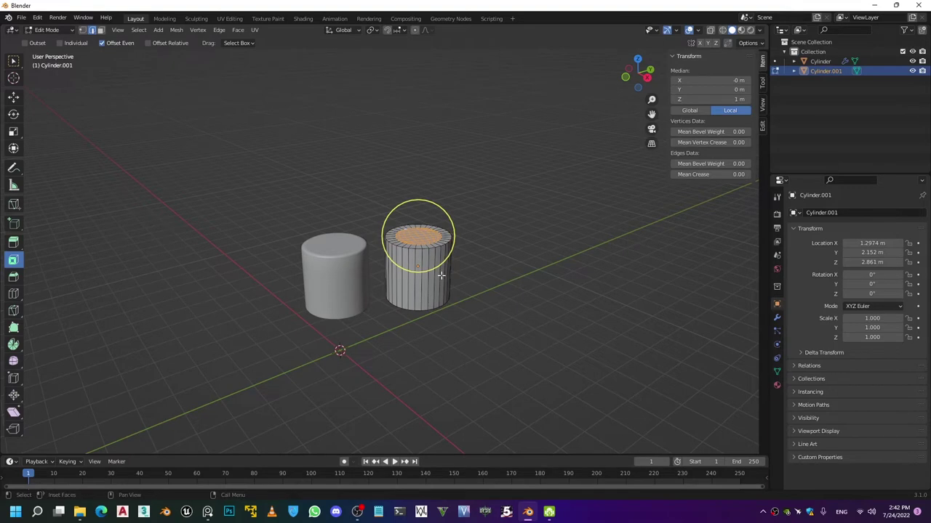
{"action": "key", "text": "Tab"}
{"action": "key", "text": "shift+d"}
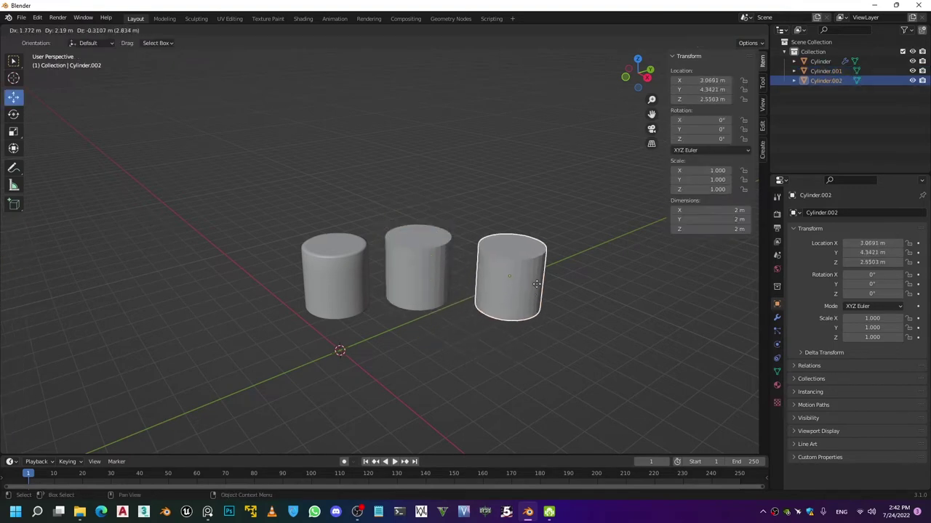
{"action": "left_click", "coordinate": [529, 286]}
{"action": "scroll", "coordinate": [442, 333], "scroll_direction": "up", "scroll_amount": 3}
Bevel the middle cylinder's top rim edge loop and shade it smooth.
{"action": "left_click", "coordinate": [442, 333]}
{"action": "key", "text": "Tab"}
{"action": "scroll", "coordinate": [408, 349], "scroll_direction": "up", "scroll_amount": 3}
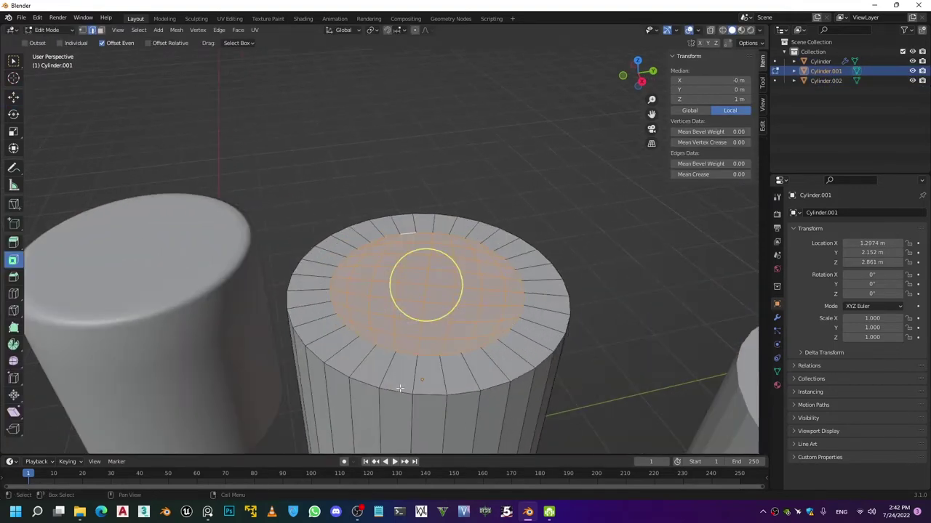
{"action": "left_click", "coordinate": [397, 394], "text": "alt"}
{"action": "key", "text": "ctrl+b"}
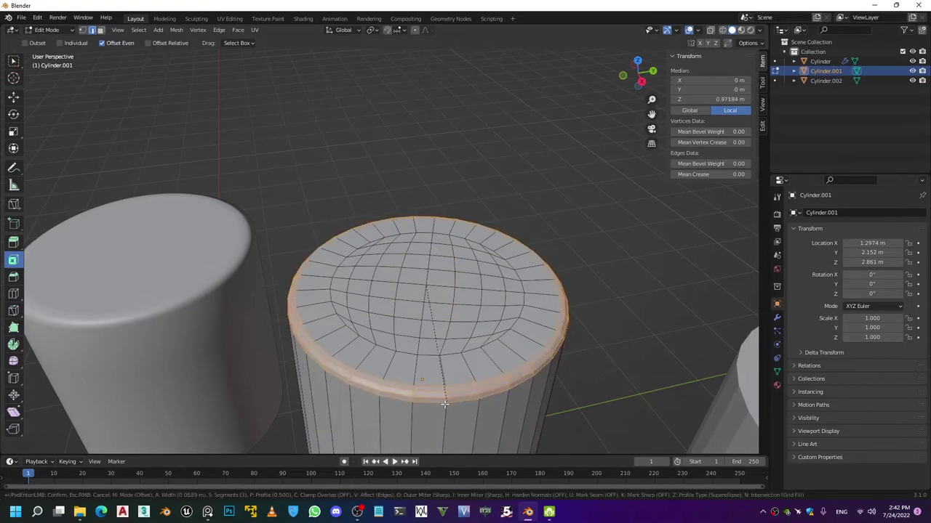
{"action": "left_click", "coordinate": [434, 398]}
{"action": "scroll", "coordinate": [446, 396], "scroll_direction": "down", "scroll_amount": 4}
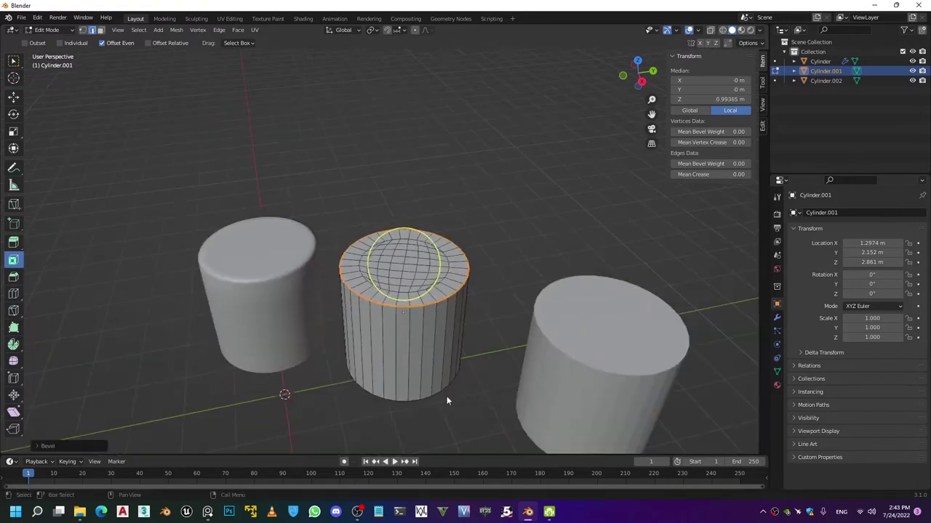
{"action": "key", "text": "Tab"}
{"action": "left_click", "coordinate": [432, 332]}
{"action": "left_click", "coordinate": [338, 285]}
{"action": "right_click", "coordinate": [338, 284]}
{"action": "left_click", "coordinate": [338, 284]}
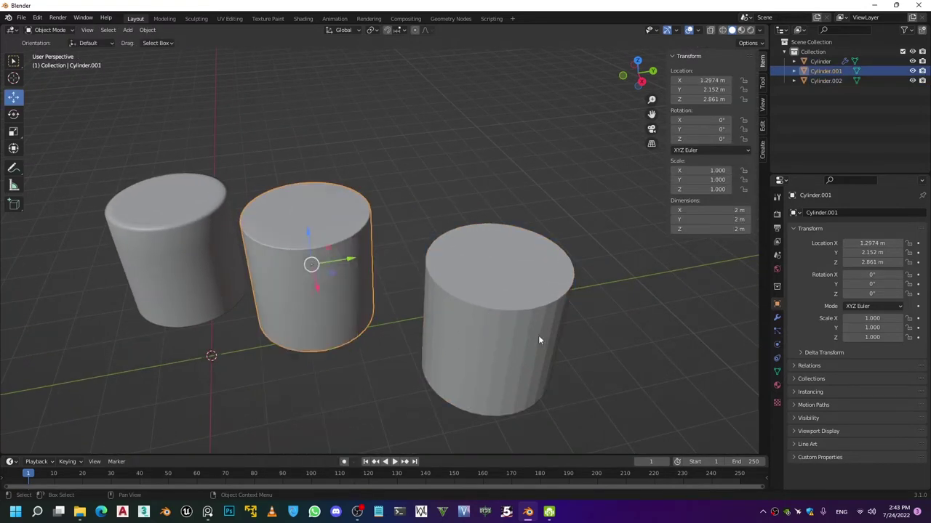
Add loop cuts near Cylinder.002's top rim so subdivision rounds it softly.
{"action": "left_click", "coordinate": [519, 331]}
{"action": "key", "text": "Tab"}
{"action": "key", "text": "ctrl+r"}
{"action": "key", "text": "KP_Decimal"}
{"action": "left_click", "coordinate": [456, 280]}
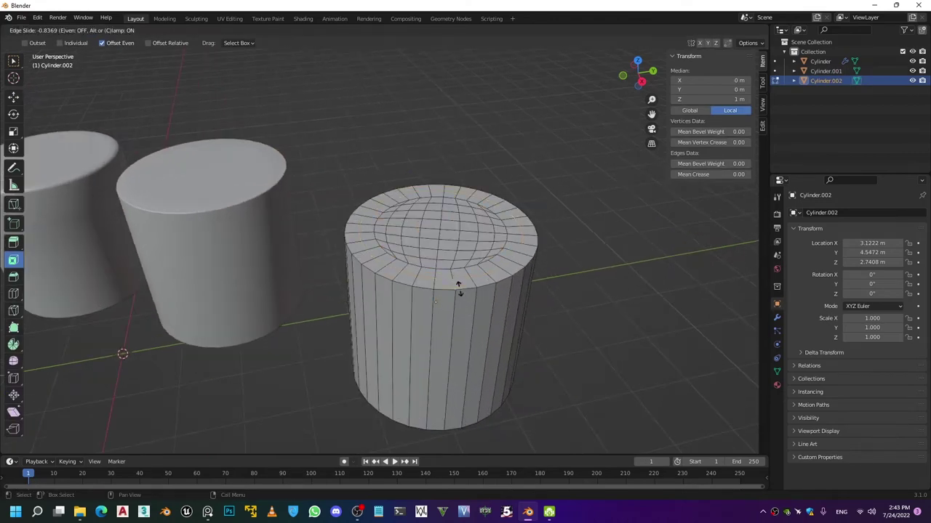
{"action": "left_click", "coordinate": [457, 283]}
{"action": "left_click", "coordinate": [456, 281]}
{"action": "left_click", "coordinate": [456, 229]}
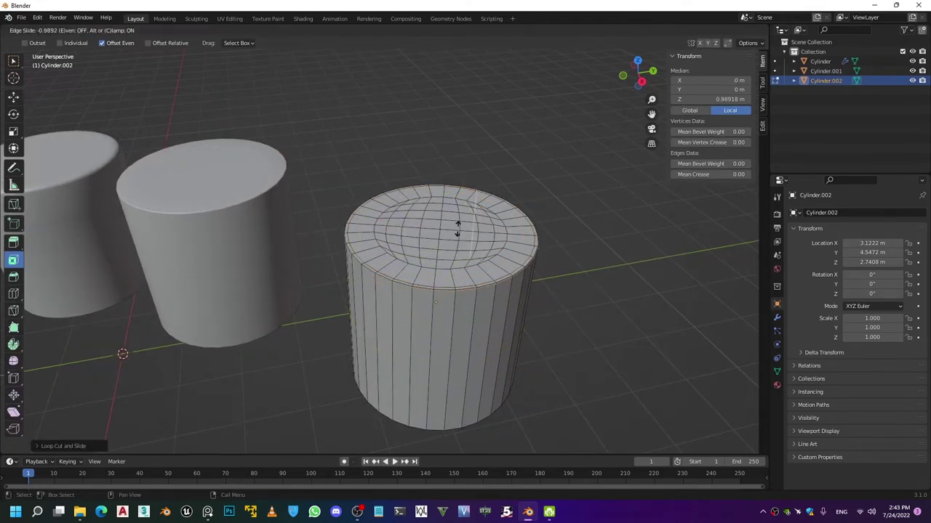
{"action": "key", "text": "Tab"}
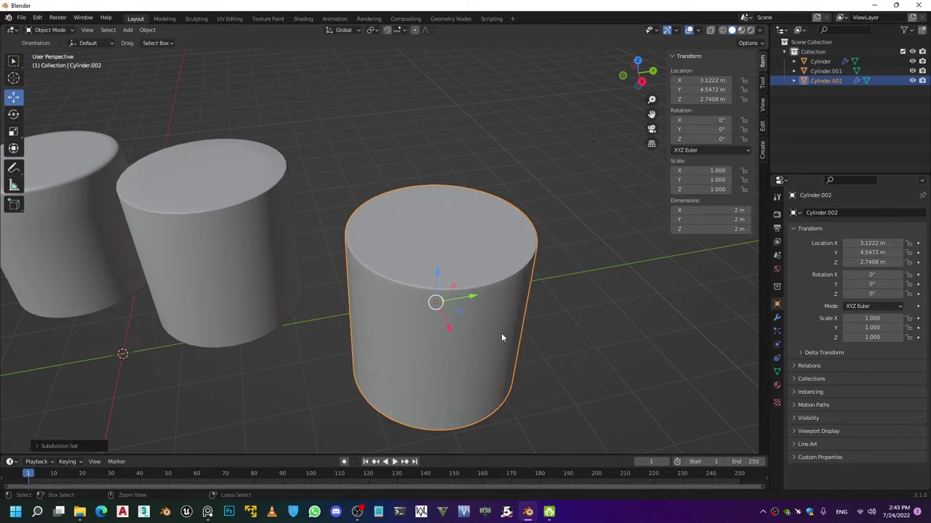
Shade the subdivided cylinder smooth.
{"action": "left_click", "coordinate": [416, 307]}
{"action": "right_click", "coordinate": [415, 306]}
{"action": "left_click", "coordinate": [415, 305]}
Move the subdivided cylinder to the front left of the other cylinders.
{"action": "scroll", "coordinate": [493, 327], "scroll_direction": "down", "scroll_amount": 3}
{"action": "middle_click_drag", "start_coordinate": [496, 322], "coordinate": [496, 256]}
{"action": "scroll", "coordinate": [489, 249], "scroll_direction": "down", "scroll_amount": 3}
{"action": "scroll", "coordinate": [485, 251], "scroll_direction": "down", "scroll_amount": 1}
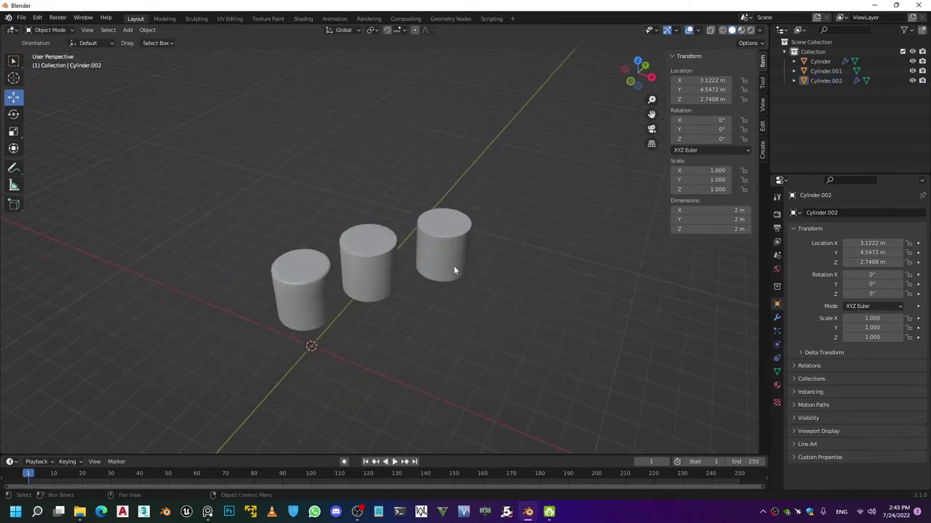
{"action": "left_click", "coordinate": [437, 263]}
{"action": "left_click_drag", "start_coordinate": [469, 245], "coordinate": [248, 336]}
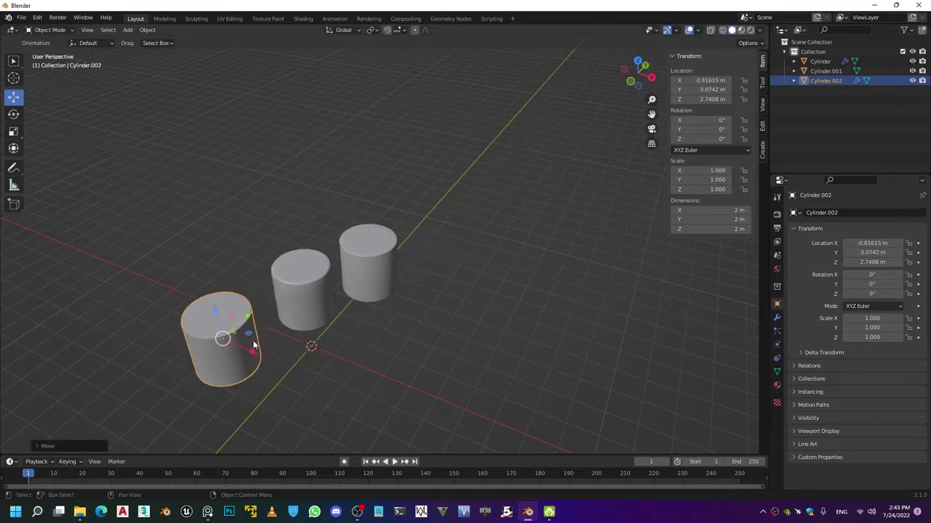
{"action": "middle_click_drag", "start_coordinate": [247, 336], "coordinate": [229, 327]}
{"action": "left_click_drag", "start_coordinate": [152, 234], "coordinate": [156, 244]}
{"action": "middle_click_drag", "start_coordinate": [156, 243], "coordinate": [289, 305]}
{"action": "scroll", "coordinate": [276, 326], "scroll_direction": "up", "scroll_amount": 4}
{"action": "scroll", "coordinate": [276, 327], "scroll_direction": "up", "scroll_amount": 4}
Give the middle cylinder's outer top rim loop a crease of 0.99.
{"action": "left_click", "coordinate": [371, 362]}
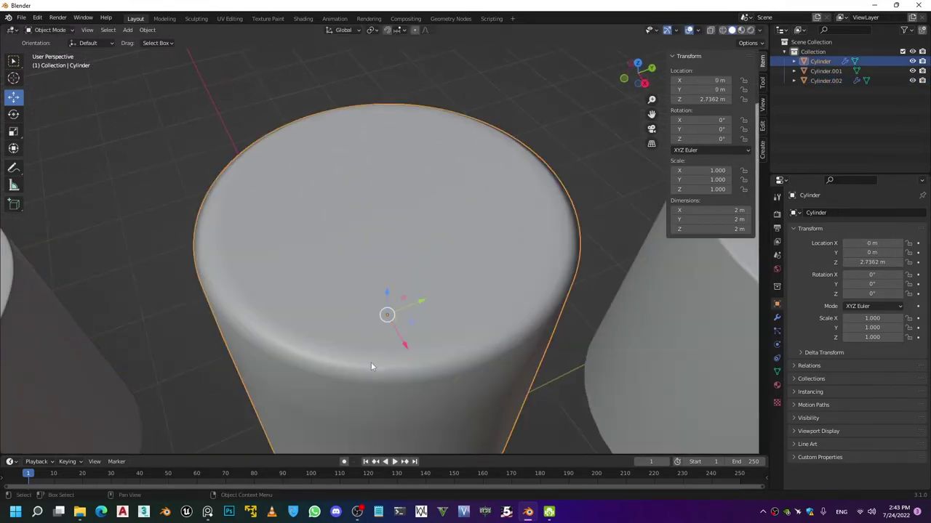
{"action": "key", "text": "Tab"}
{"action": "left_click", "coordinate": [384, 377], "text": "alt"}
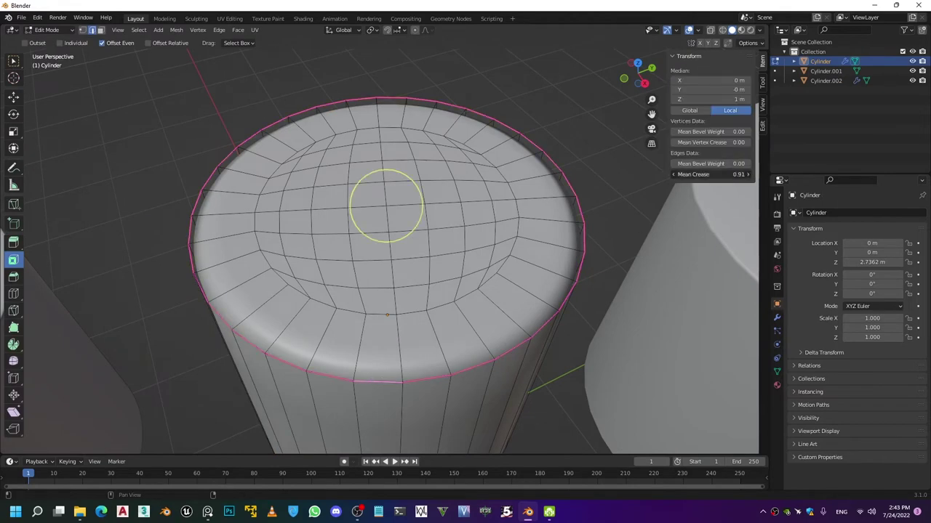
{"action": "left_click_drag", "start_coordinate": [709, 174], "coordinate": [734, 175]}
{"action": "key", "text": "Tab"}
Look over the three cylinders from several angles, then deselect everything.
{"action": "scroll", "coordinate": [539, 206], "scroll_direction": "down", "scroll_amount": 5}
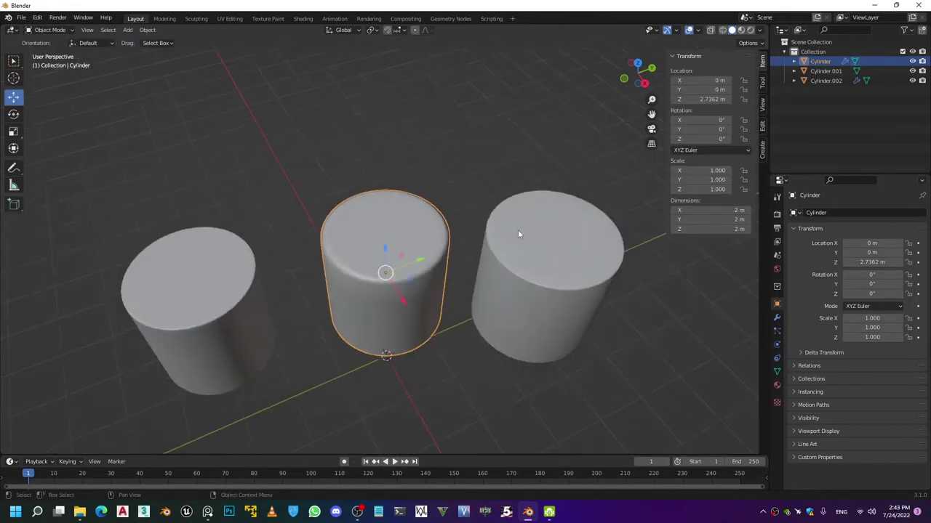
{"action": "middle_click_drag", "start_coordinate": [517, 229], "coordinate": [477, 236]}
{"action": "key", "text": "alt+a"}
{"action": "scroll", "coordinate": [399, 173], "scroll_direction": "up", "scroll_amount": 5}
{"action": "middle_click_drag", "start_coordinate": [399, 203], "coordinate": [374, 225]}
{"action": "scroll", "coordinate": [375, 224], "scroll_direction": "down", "scroll_amount": 5}
{"action": "scroll", "coordinate": [310, 272], "scroll_direction": "up", "scroll_amount": 5}
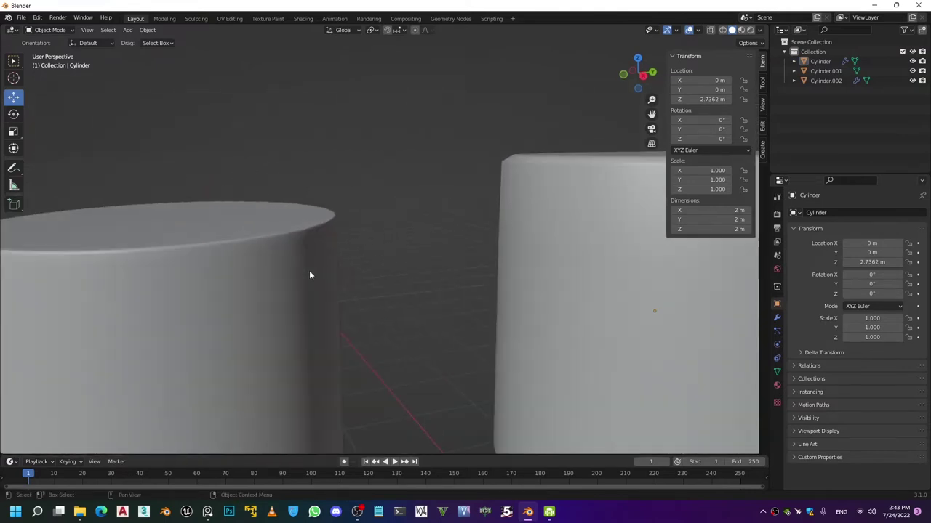
{"action": "middle_click_drag", "start_coordinate": [310, 272], "coordinate": [345, 259], "text": "shift"}
{"action": "left_click", "coordinate": [318, 260], "text": "shift"}
{"action": "scroll", "coordinate": [318, 260], "scroll_direction": "down", "scroll_amount": 5}
{"action": "scroll", "coordinate": [357, 262], "scroll_direction": "up", "scroll_amount": 5}
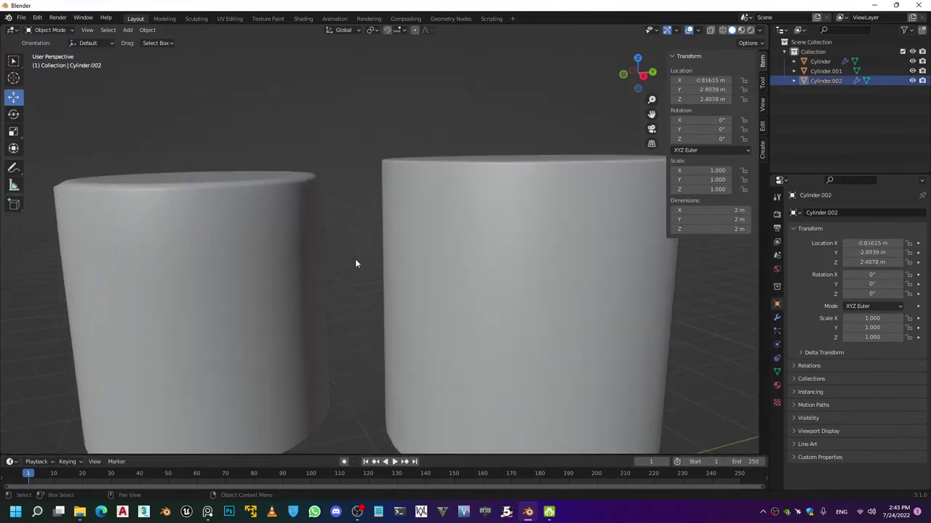
{"action": "left_click", "coordinate": [509, 221]}
{"action": "scroll", "coordinate": [508, 215], "scroll_direction": "down", "scroll_amount": 5}
{"action": "middle_click_drag", "start_coordinate": [507, 214], "coordinate": [577, 333]}
{"action": "left_click", "coordinate": [579, 337]}
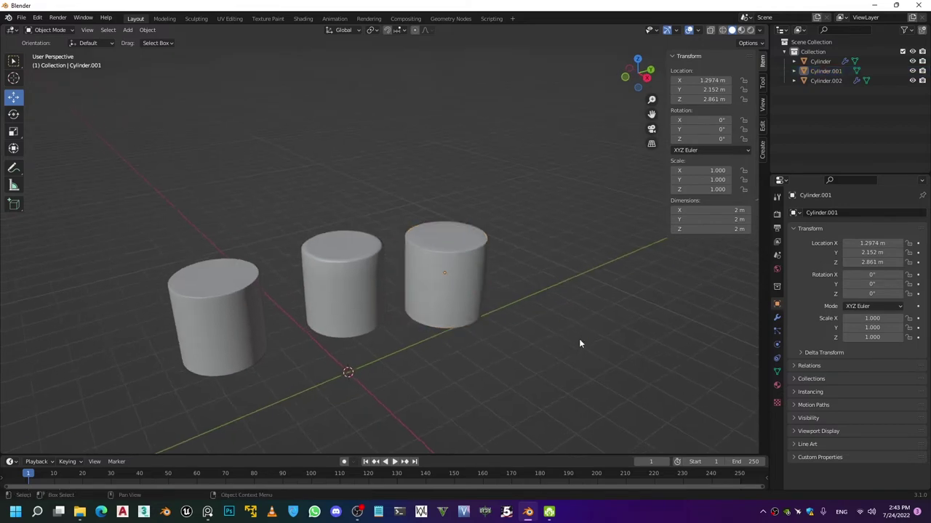
Box-select all three cylinders, inspect their meshes in Edit Mode, then return to Object Mode.
{"action": "left_click_drag", "start_coordinate": [509, 374], "coordinate": [108, 279]}
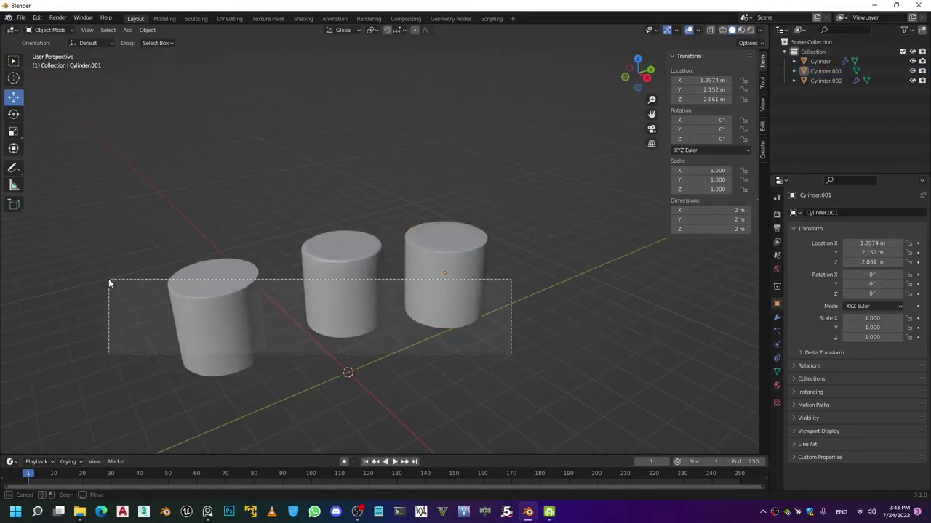
{"action": "key", "text": "Tab"}
{"action": "key", "text": "alt+a"}
{"action": "scroll", "coordinate": [374, 349], "scroll_direction": "down", "scroll_amount": 4}
{"action": "scroll", "coordinate": [405, 372], "scroll_direction": "up", "scroll_amount": 6}
{"action": "scroll", "coordinate": [405, 372], "scroll_direction": "down", "scroll_amount": 3}
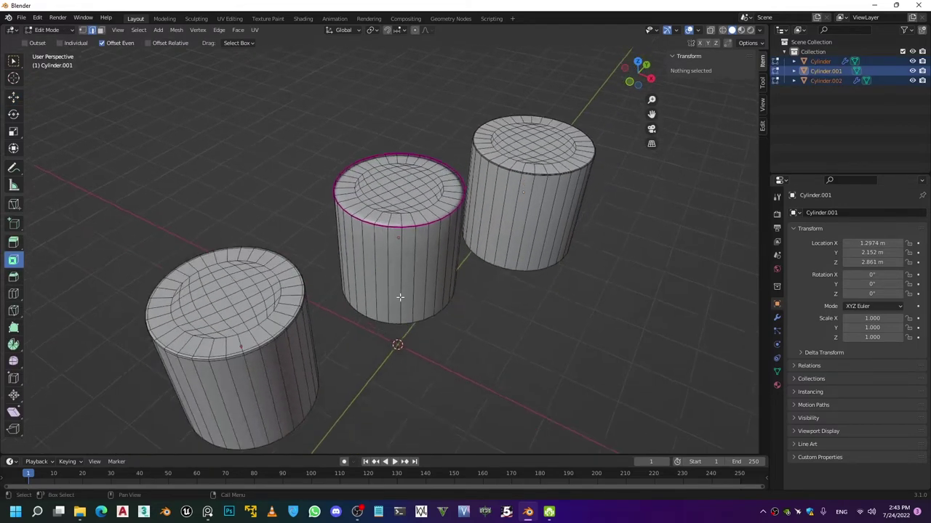
{"action": "scroll", "coordinate": [399, 297], "scroll_direction": "up", "scroll_amount": 6}
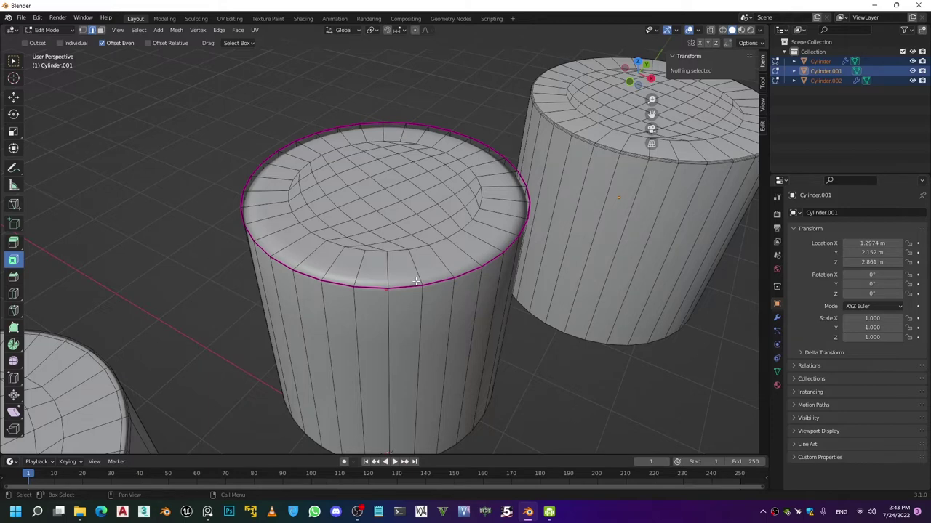
{"action": "scroll", "coordinate": [416, 281], "scroll_direction": "up", "scroll_amount": 5}
{"action": "key", "text": "Tab"}
{"action": "scroll", "coordinate": [354, 289], "scroll_direction": "down", "scroll_amount": 5}
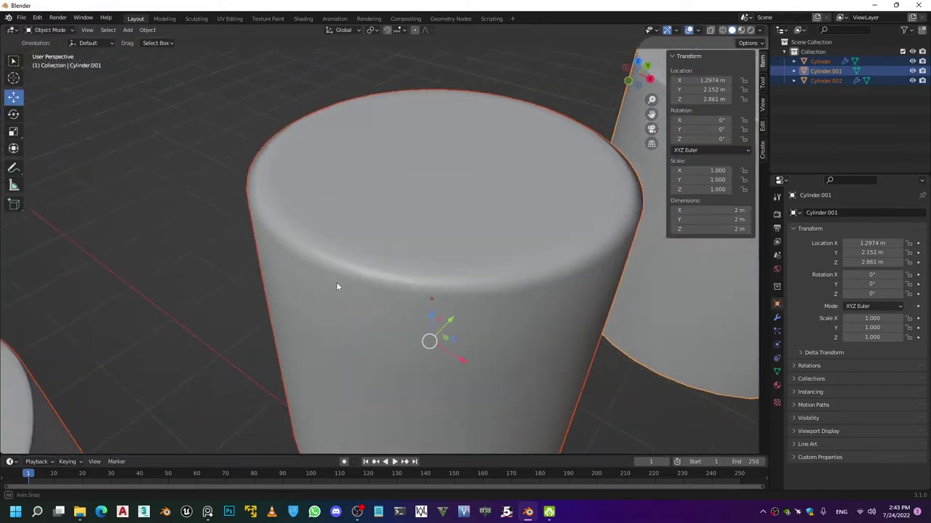
{"action": "scroll", "coordinate": [360, 307], "scroll_direction": "up", "scroll_amount": 3}
Add an edge loop just below the top rim and apply level-2 subdivision smoothing.
{"action": "key", "text": "Tab"}
{"action": "scroll", "coordinate": [361, 308], "scroll_direction": "down", "scroll_amount": 3}
{"action": "left_click_drag", "start_coordinate": [342, 276], "coordinate": [351, 321]}
{"action": "key", "text": "ctrl+r"}
{"action": "left_click", "coordinate": [364, 263]}
{"action": "left_click", "coordinate": [367, 251]}
{"action": "key", "text": "Tab"}
{"action": "key", "text": "ctrl+2"}
Inspect Cylinder.001's beveled rim up close in Edit Mode, ending back in Object Mode.
{"action": "scroll", "coordinate": [367, 322], "scroll_direction": "up", "scroll_amount": 2}
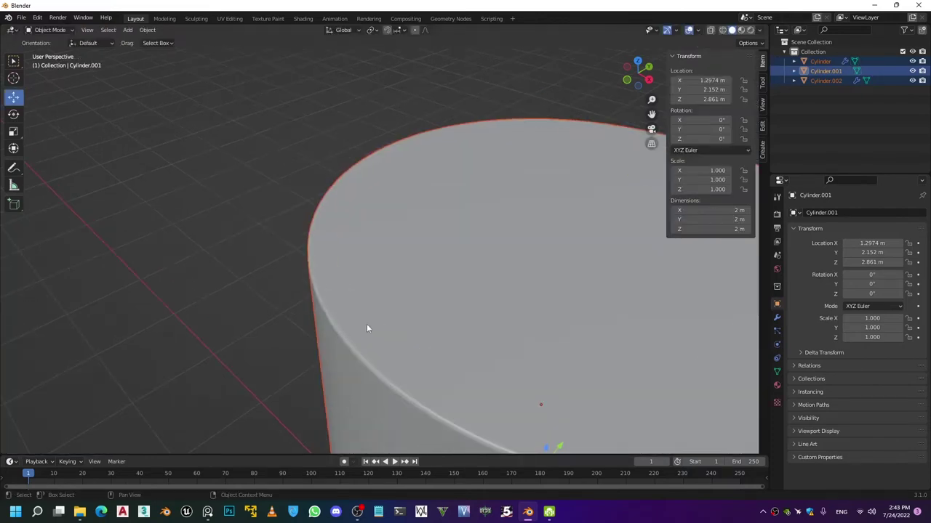
{"action": "scroll", "coordinate": [376, 336], "scroll_direction": "up", "scroll_amount": 3}
{"action": "scroll", "coordinate": [380, 295], "scroll_direction": "up", "scroll_amount": 1}
{"action": "scroll", "coordinate": [380, 295], "scroll_direction": "down", "scroll_amount": 1}
{"action": "key", "text": "Tab"}
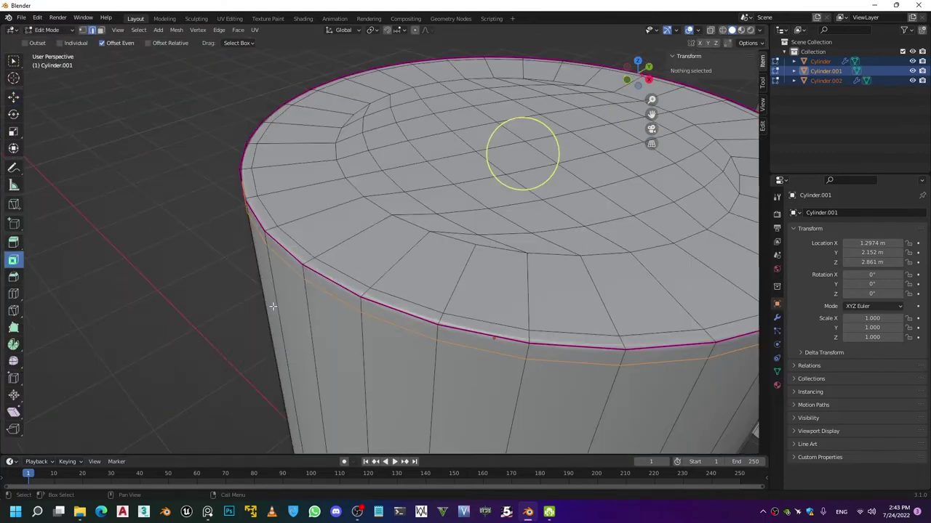
{"action": "scroll", "coordinate": [317, 282], "scroll_direction": "up", "scroll_amount": 2}
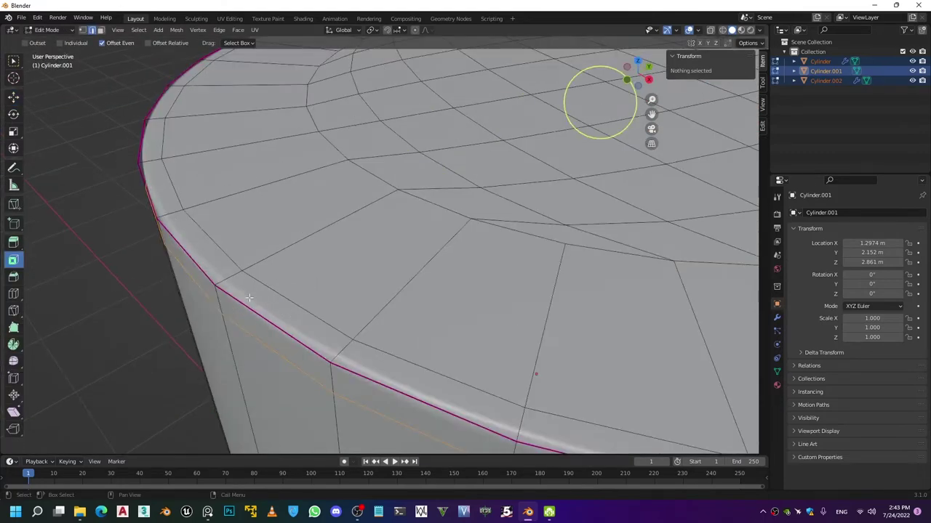
{"action": "key", "text": "Tab"}
{"action": "scroll", "coordinate": [282, 292], "scroll_direction": "down", "scroll_amount": 4}
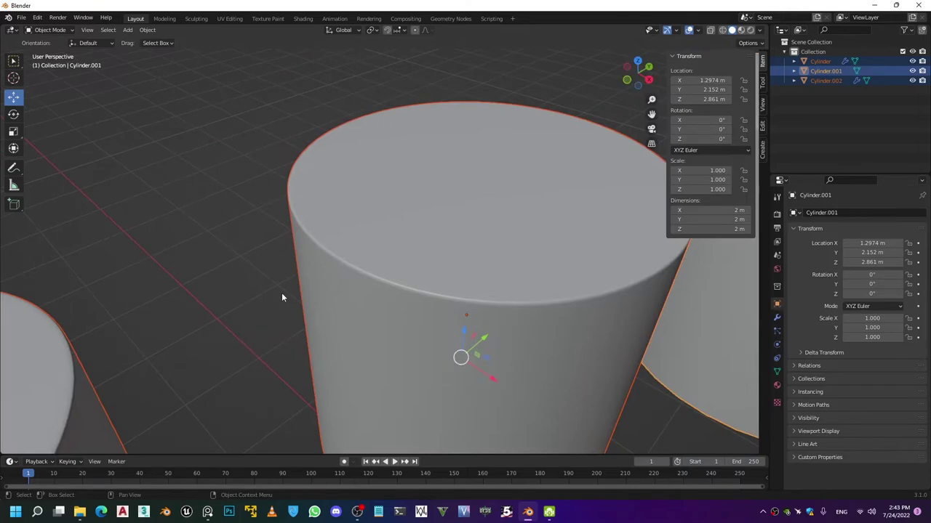
{"action": "scroll", "coordinate": [294, 292], "scroll_direction": "up", "scroll_amount": 4}
{"action": "key", "text": "Tab"}
{"action": "scroll", "coordinate": [327, 261], "scroll_direction": "down", "scroll_amount": 2}
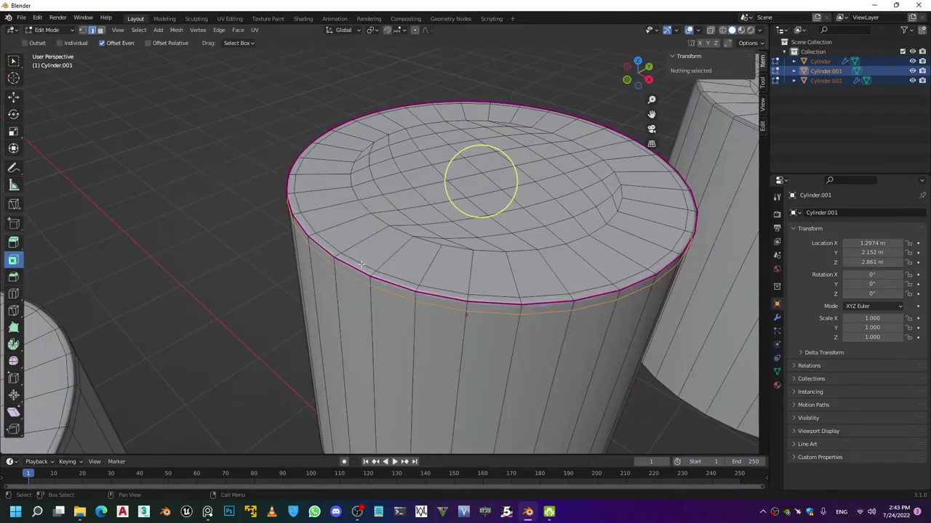
{"action": "scroll", "coordinate": [351, 269], "scroll_direction": "down", "scroll_amount": 5}
{"action": "middle_click_drag", "start_coordinate": [351, 269], "coordinate": [412, 217], "text": "shift"}
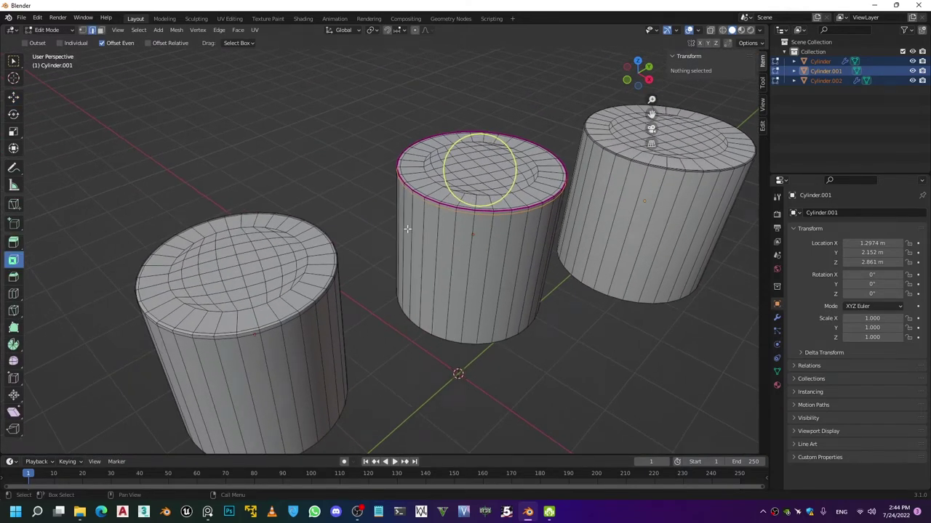
{"action": "scroll", "coordinate": [267, 296], "scroll_direction": "up", "scroll_amount": 3}
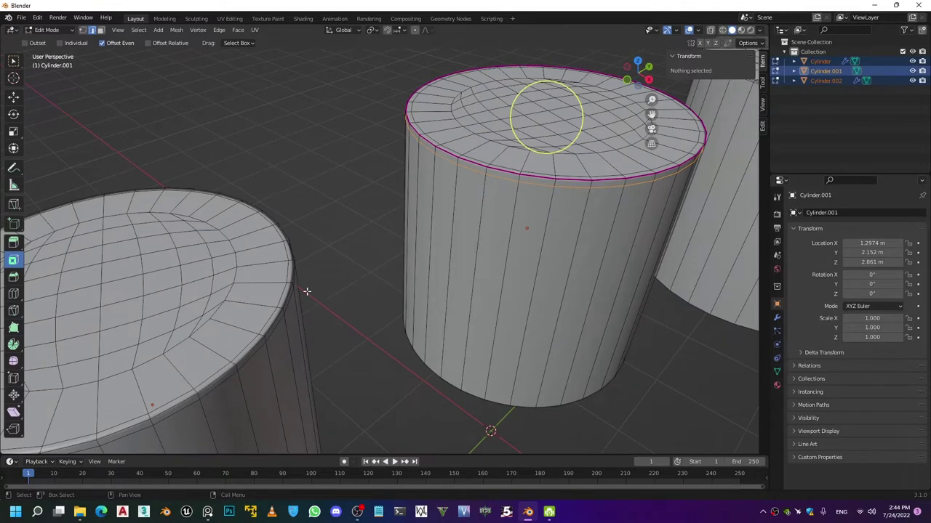
{"action": "scroll", "coordinate": [466, 169], "scroll_direction": "up", "scroll_amount": 5}
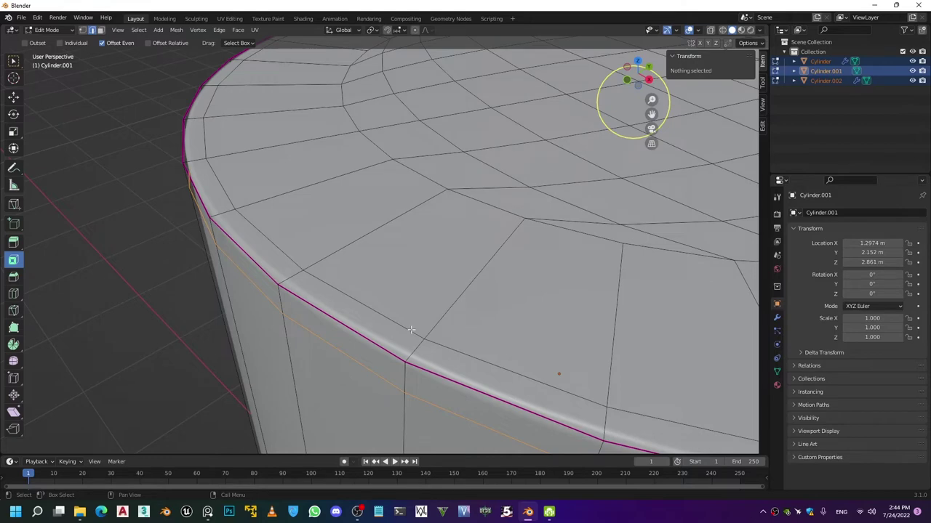
{"action": "scroll", "coordinate": [411, 329], "scroll_direction": "down", "scroll_amount": 6}
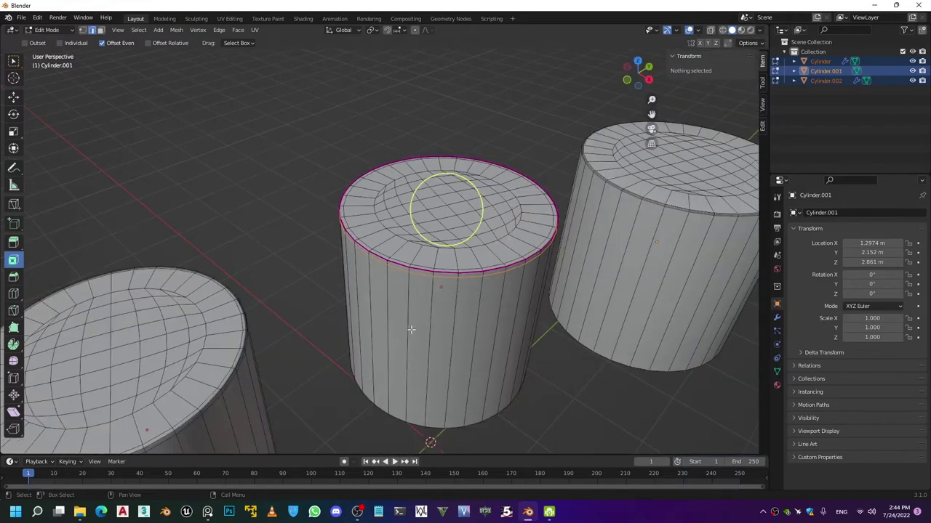
{"action": "scroll", "coordinate": [411, 330], "scroll_direction": "down", "scroll_amount": 3}
{"action": "key", "text": "Tab"}
{"action": "scroll", "coordinate": [436, 286], "scroll_direction": "up", "scroll_amount": 2}
{"action": "scroll", "coordinate": [432, 272], "scroll_direction": "down", "scroll_amount": 5}
Inspect the left cylinder Cylinder.002's rim mesh in Edit Mode.
{"action": "middle_click_drag", "start_coordinate": [439, 275], "coordinate": [408, 292]}
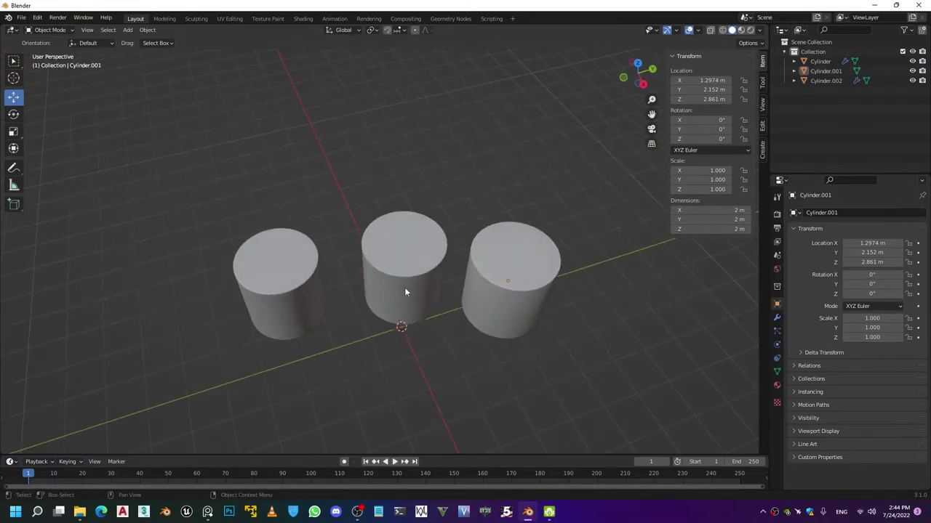
{"action": "scroll", "coordinate": [404, 292], "scroll_direction": "up", "scroll_amount": 2}
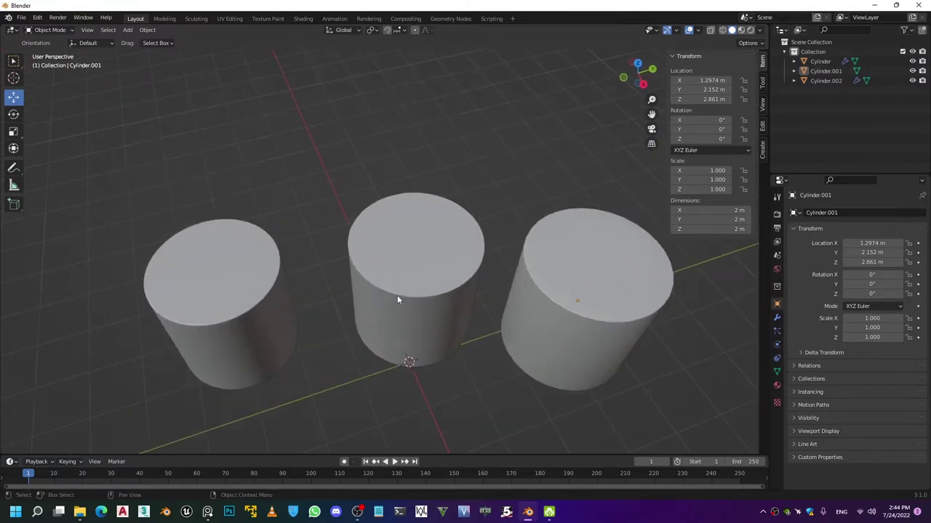
{"action": "scroll", "coordinate": [378, 269], "scroll_direction": "up", "scroll_amount": 1}
{"action": "scroll", "coordinate": [313, 273], "scroll_direction": "up", "scroll_amount": 2}
{"action": "left_click", "coordinate": [247, 283]}
{"action": "key", "text": "Tab"}
{"action": "scroll", "coordinate": [247, 284], "scroll_direction": "down", "scroll_amount": 3}
{"action": "scroll", "coordinate": [304, 289], "scroll_direction": "up", "scroll_amount": 5}
{"action": "middle_click_drag", "start_coordinate": [304, 289], "coordinate": [439, 324], "text": "shift"}
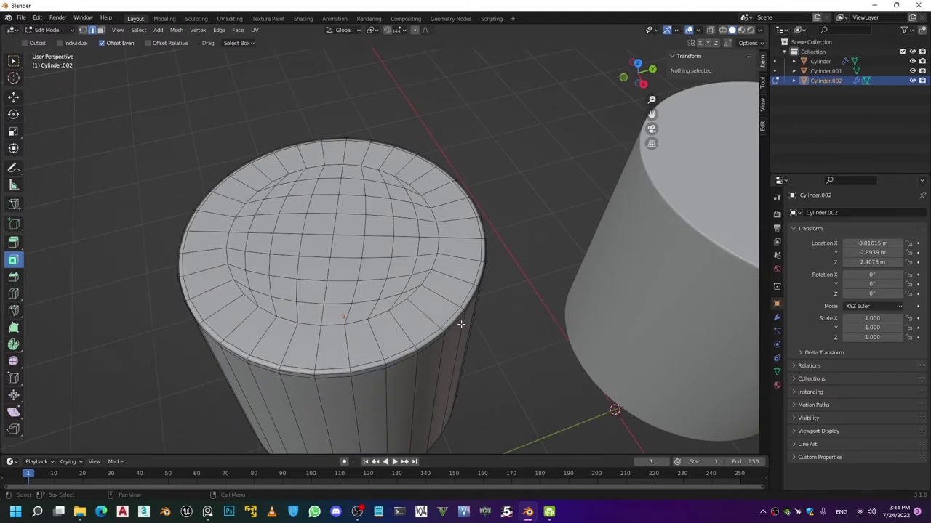
{"action": "scroll", "coordinate": [465, 320], "scroll_direction": "up", "scroll_amount": 2}
{"action": "key", "text": "Tab"}
Show the transform sidebar and inspect the original Cylinder's wireframe in Edit Mode.
{"action": "key", "text": "n"}
{"action": "scroll", "coordinate": [499, 297], "scroll_direction": "up", "scroll_amount": 2}
{"action": "left_click", "coordinate": [567, 284]}
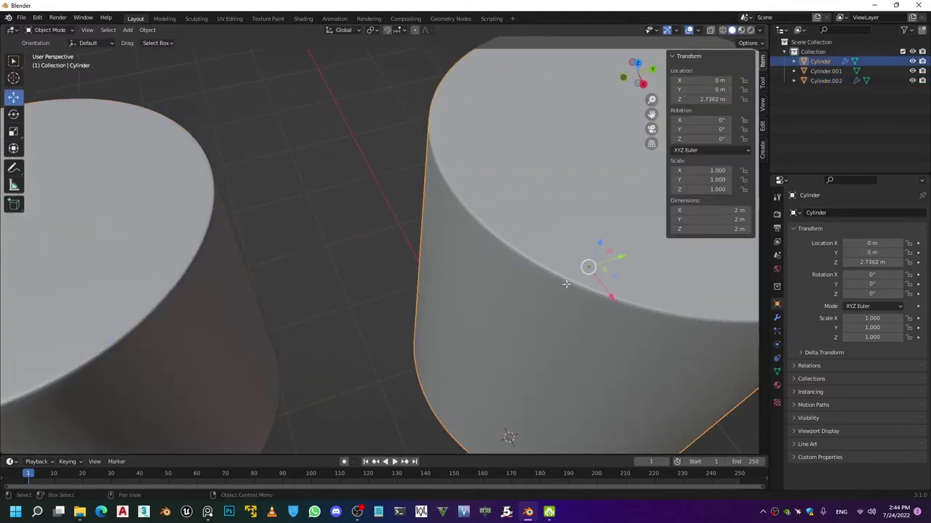
{"action": "key", "text": "Tab"}
{"action": "scroll", "coordinate": [567, 285], "scroll_direction": "down", "scroll_amount": 1}
{"action": "scroll", "coordinate": [434, 302], "scroll_direction": "down", "scroll_amount": 3}
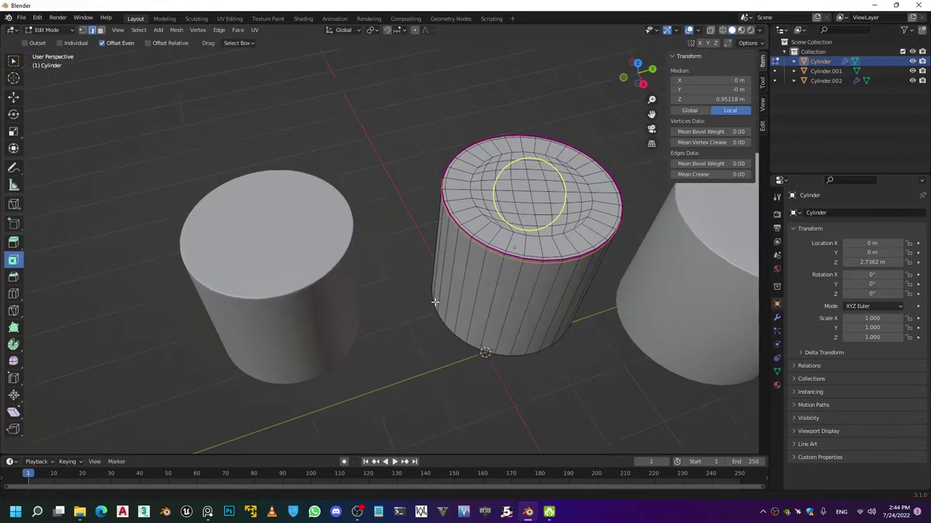
{"action": "middle_click_drag", "start_coordinate": [434, 302], "coordinate": [509, 294], "text": "shift"}
{"action": "key", "text": "Tab"}
Re-examine Cylinder.002's rim in Edit Mode, then return to Object Mode.
{"action": "left_click", "coordinate": [405, 301]}
{"action": "scroll", "coordinate": [406, 301], "scroll_direction": "up", "scroll_amount": 3}
{"action": "key", "text": "Tab"}
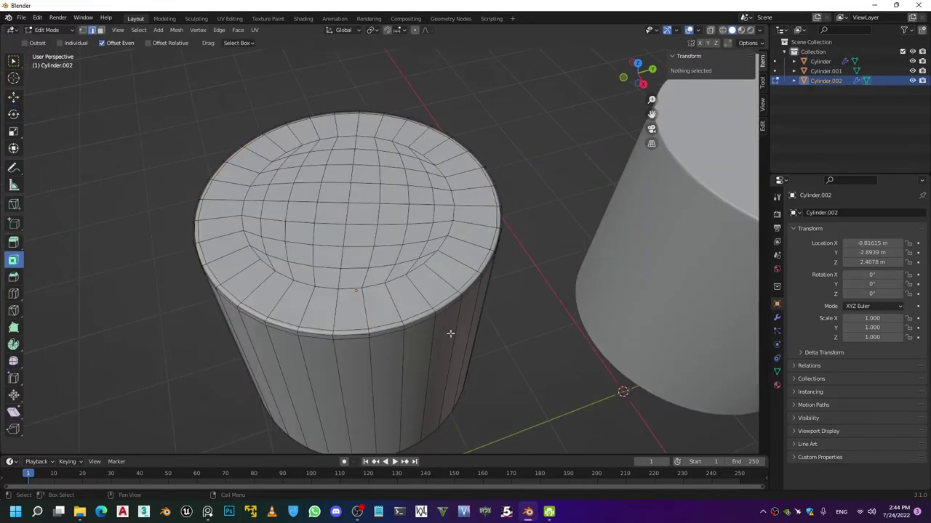
{"action": "scroll", "coordinate": [445, 313], "scroll_direction": "up", "scroll_amount": 5}
{"action": "scroll", "coordinate": [339, 276], "scroll_direction": "up", "scroll_amount": 3}
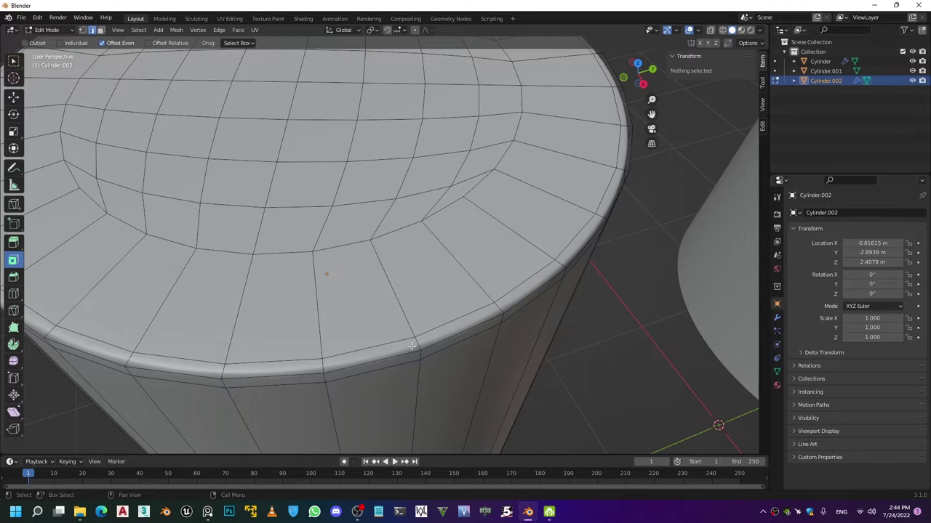
{"action": "scroll", "coordinate": [411, 346], "scroll_direction": "down", "scroll_amount": 8}
{"action": "key", "text": "Tab"}
{"action": "middle_click_drag", "start_coordinate": [546, 303], "coordinate": [426, 306], "text": "shift"}
Inspect the original Cylinder's rim in Edit Mode, then return to Object Mode.
{"action": "left_click", "coordinate": [426, 306]}
{"action": "key", "text": "Tab"}
{"action": "scroll", "coordinate": [430, 304], "scroll_direction": "up", "scroll_amount": 6}
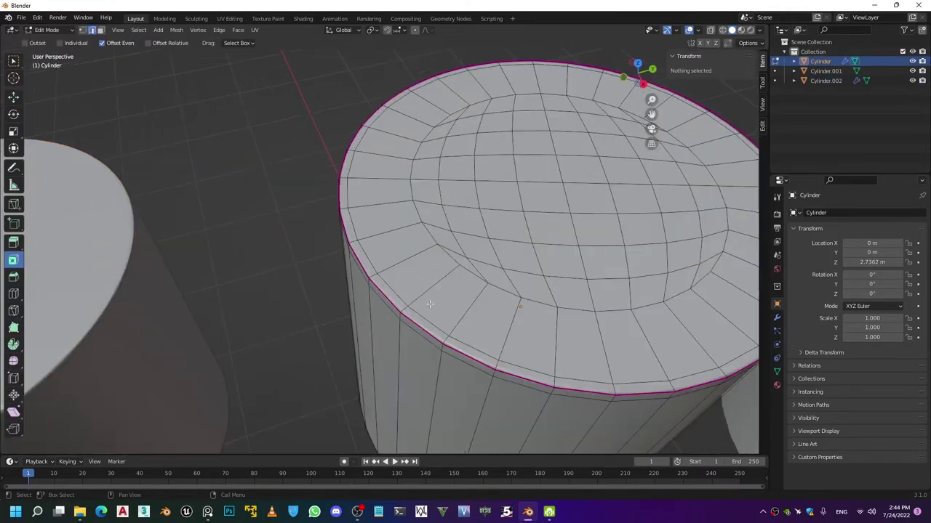
{"action": "scroll", "coordinate": [393, 297], "scroll_direction": "up", "scroll_amount": 3}
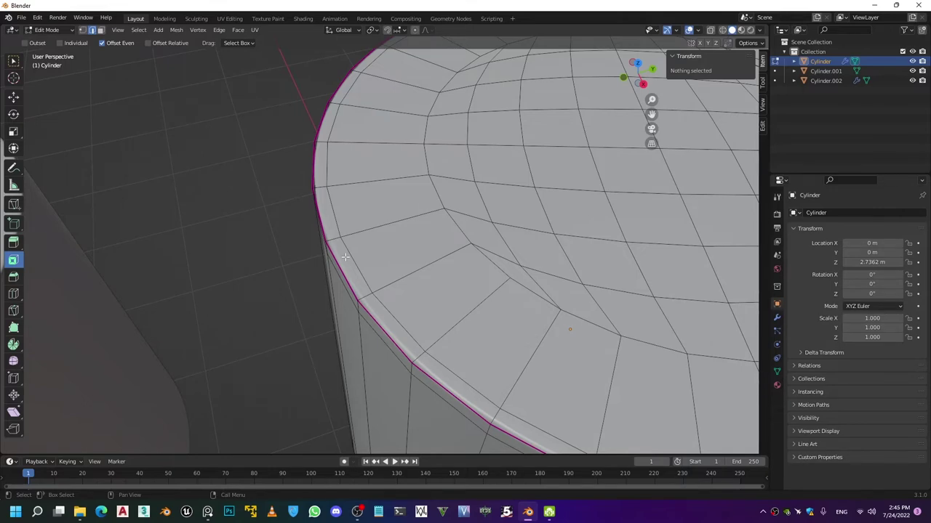
{"action": "scroll", "coordinate": [346, 257], "scroll_direction": "down", "scroll_amount": 5}
{"action": "key", "text": "Tab"}
{"action": "middle_click_drag", "start_coordinate": [349, 257], "coordinate": [401, 288]}
Inspect Cylinder.001's rim from above and the side in Edit Mode.
{"action": "left_click", "coordinate": [401, 288]}
{"action": "key", "text": "Tab"}
{"action": "scroll", "coordinate": [425, 332], "scroll_direction": "up", "scroll_amount": 4}
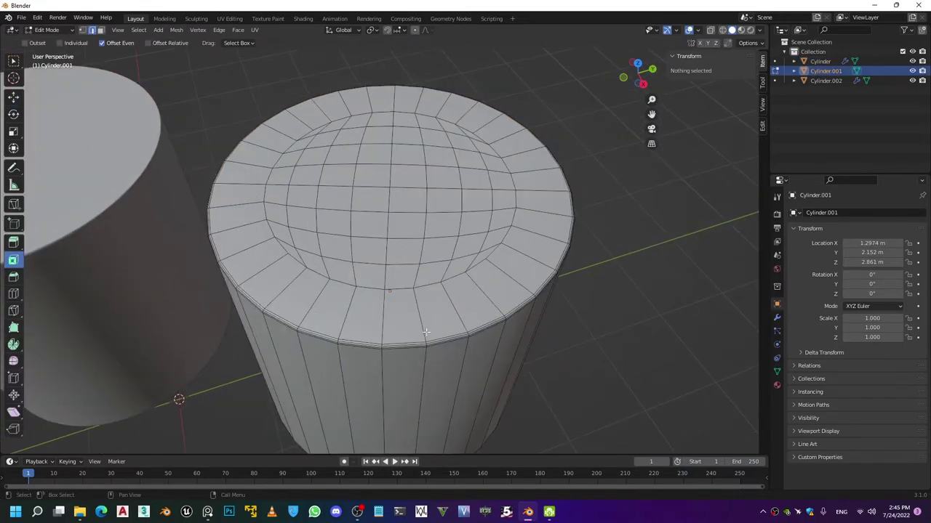
{"action": "scroll", "coordinate": [426, 332], "scroll_direction": "up", "scroll_amount": 3}
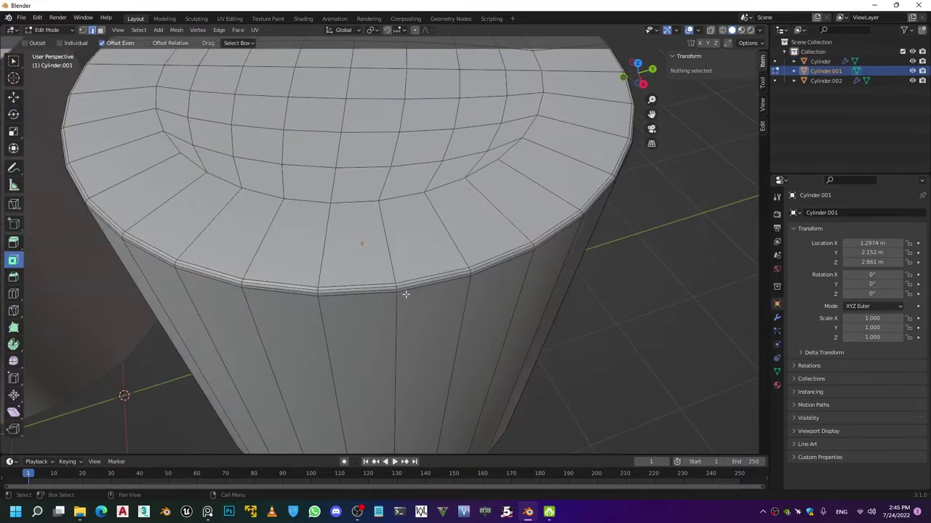
{"action": "scroll", "coordinate": [376, 289], "scroll_direction": "down", "scroll_amount": 4}
{"action": "middle_click_drag", "start_coordinate": [376, 289], "coordinate": [442, 278]}
{"action": "scroll", "coordinate": [428, 267], "scroll_direction": "up", "scroll_amount": 2}
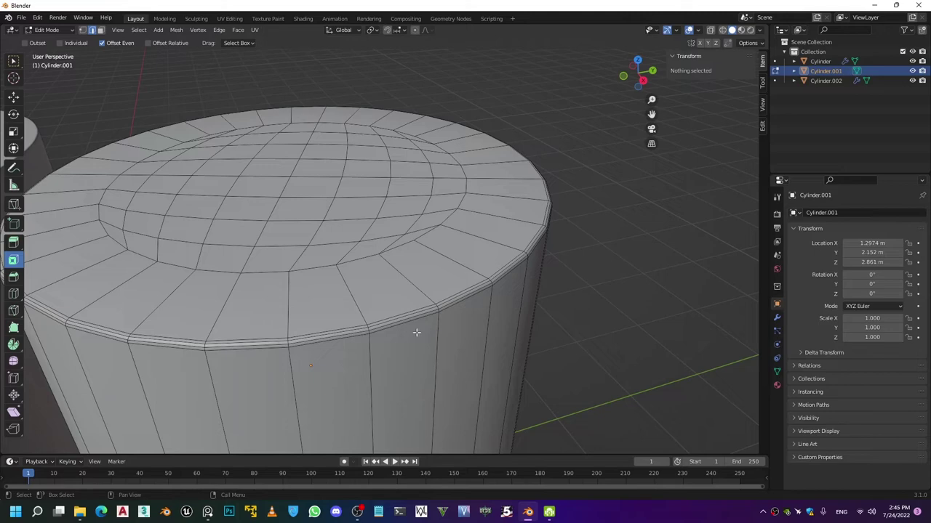
{"action": "key", "text": "Tab"}
{"action": "scroll", "coordinate": [416, 333], "scroll_direction": "down", "scroll_amount": 5}
{"action": "middle_click_drag", "start_coordinate": [416, 332], "coordinate": [476, 331]}
Take a final look at Cylinder.002's wireframe in Edit Mode, then return to Object Mode.
{"action": "left_click", "coordinate": [163, 279]}
{"action": "key", "text": "Tab"}
{"action": "scroll", "coordinate": [307, 291], "scroll_direction": "up", "scroll_amount": 4}
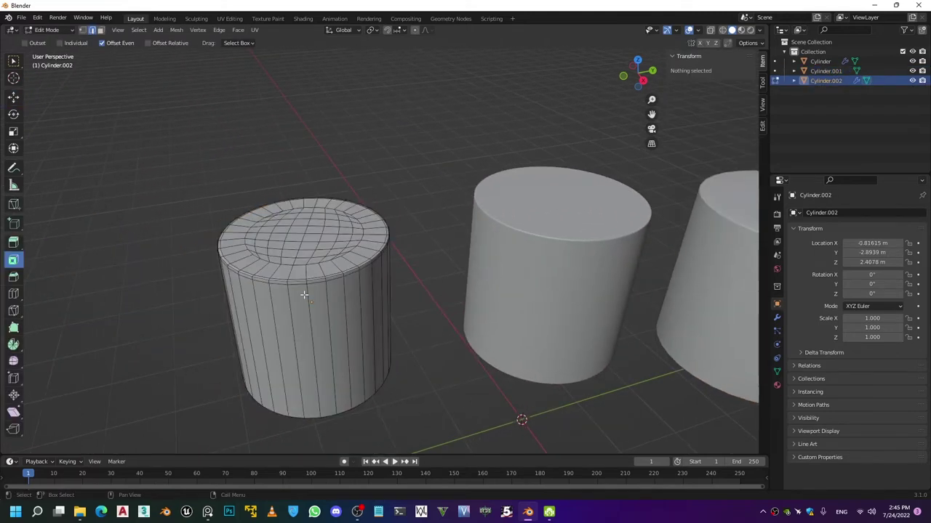
{"action": "scroll", "coordinate": [342, 298], "scroll_direction": "up", "scroll_amount": 3}
{"action": "scroll", "coordinate": [348, 298], "scroll_direction": "down", "scroll_amount": 7}
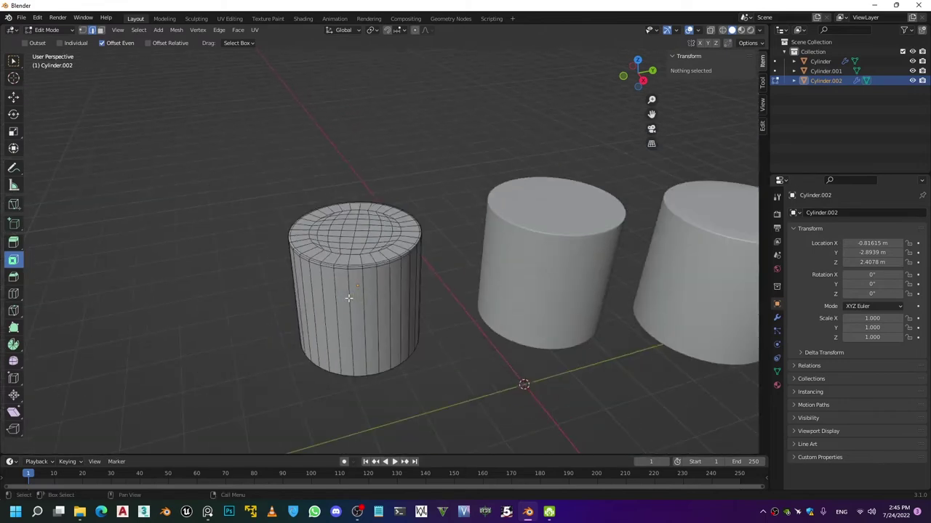
{"action": "key", "text": "Tab"}
Open the recent file vector front handle2.blend without saving the cylinder scene.
{"action": "left_click", "coordinate": [22, 18]}
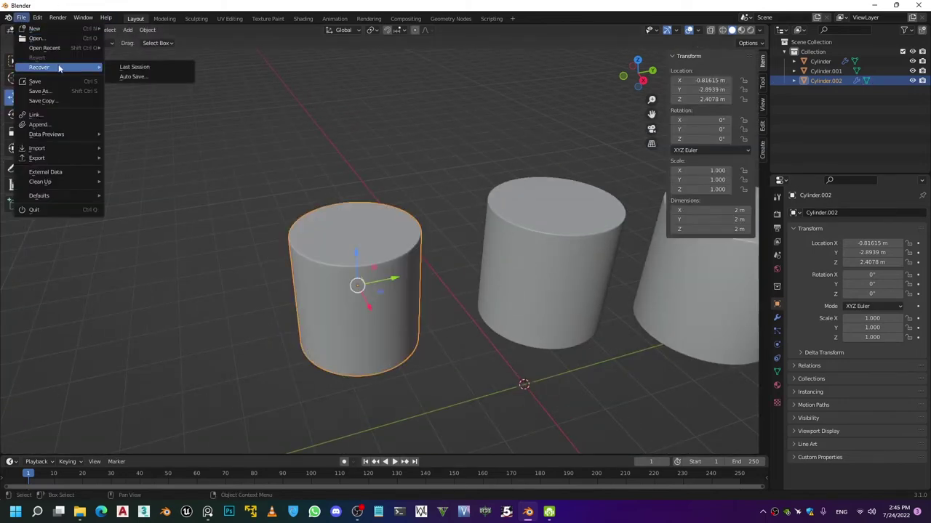
{"action": "mouse_move", "coordinate": [61, 48]}
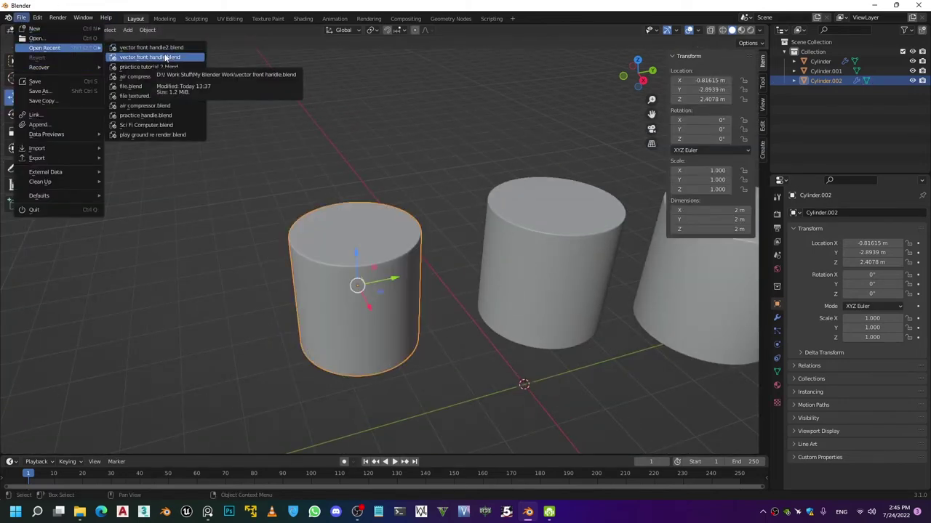
{"action": "left_click", "coordinate": [171, 48]}
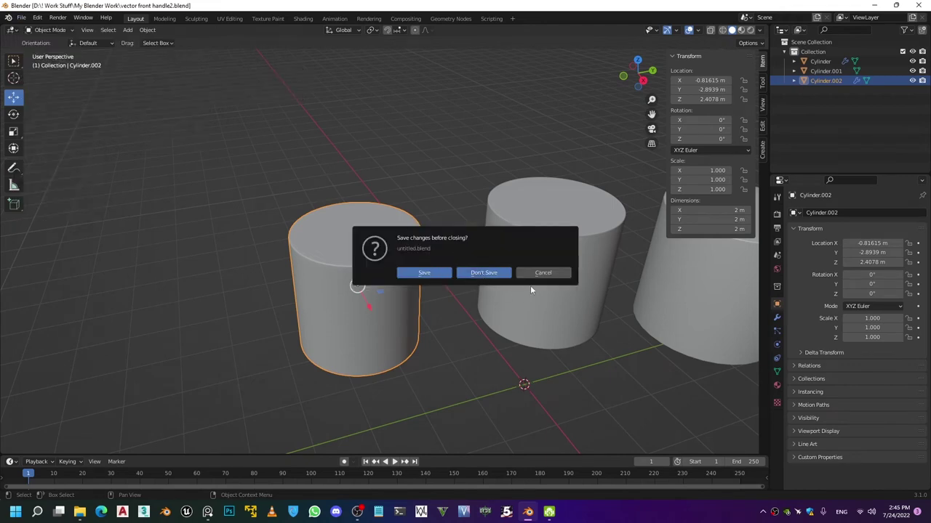
{"action": "left_click", "coordinate": [484, 274]}
{"action": "middle_click_drag", "start_coordinate": [439, 274], "coordinate": [384, 298]}
{"action": "scroll", "coordinate": [385, 299], "scroll_direction": "up", "scroll_amount": 8}
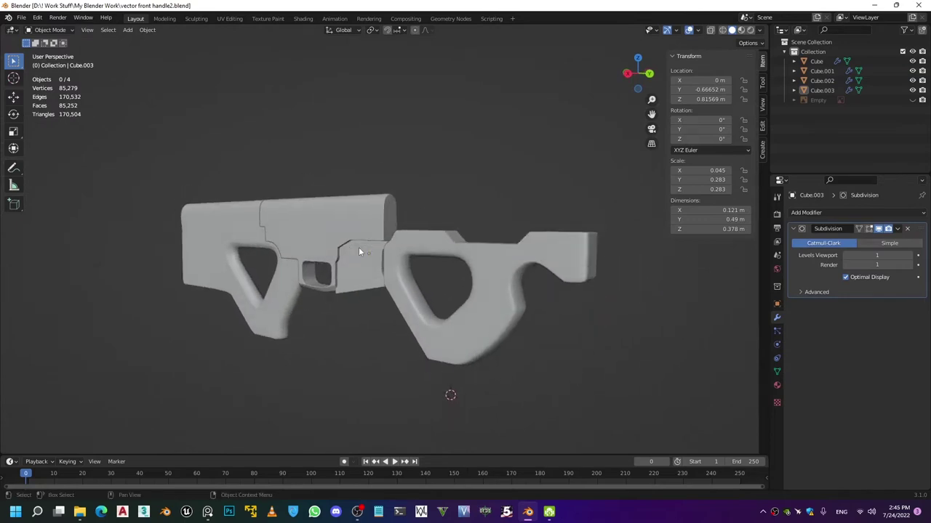
Select the handle and switch between Edit and Object Mode to compare its wireframe with the smoothed shape.
{"action": "scroll", "coordinate": [501, 285], "scroll_direction": "down", "scroll_amount": 2}
{"action": "left_click", "coordinate": [432, 251]}
{"action": "key", "text": "Tab"}
{"action": "scroll", "coordinate": [420, 260], "scroll_direction": "up", "scroll_amount": 5}
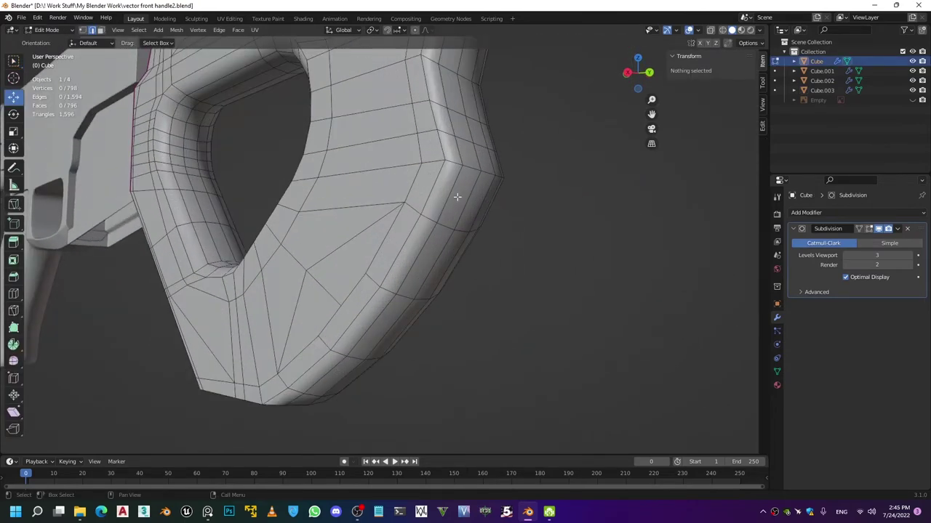
{"action": "scroll", "coordinate": [436, 247], "scroll_direction": "down", "scroll_amount": 3}
{"action": "key", "text": "Tab"}
{"action": "scroll", "coordinate": [450, 272], "scroll_direction": "up", "scroll_amount": 6}
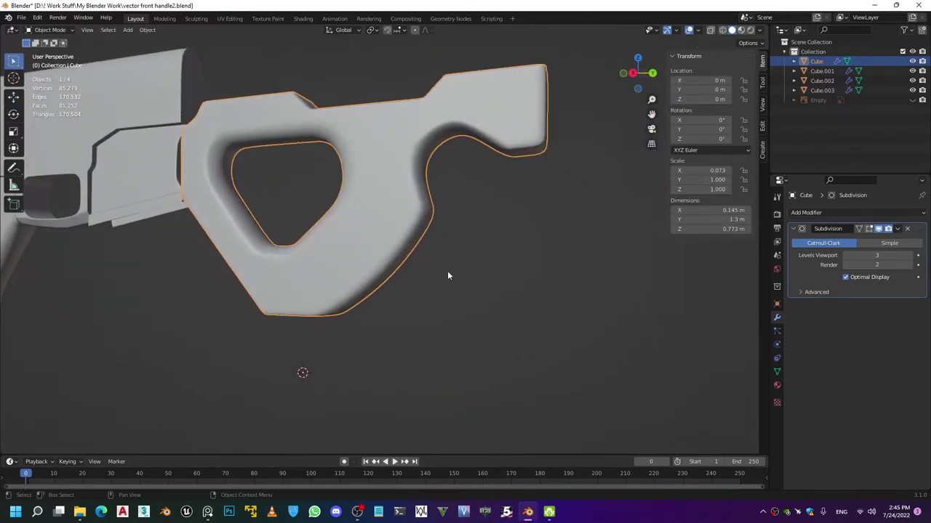
{"action": "scroll", "coordinate": [435, 282], "scroll_direction": "down", "scroll_amount": 3}
{"action": "key", "text": "Tab"}
{"action": "scroll", "coordinate": [432, 269], "scroll_direction": "up", "scroll_amount": 4}
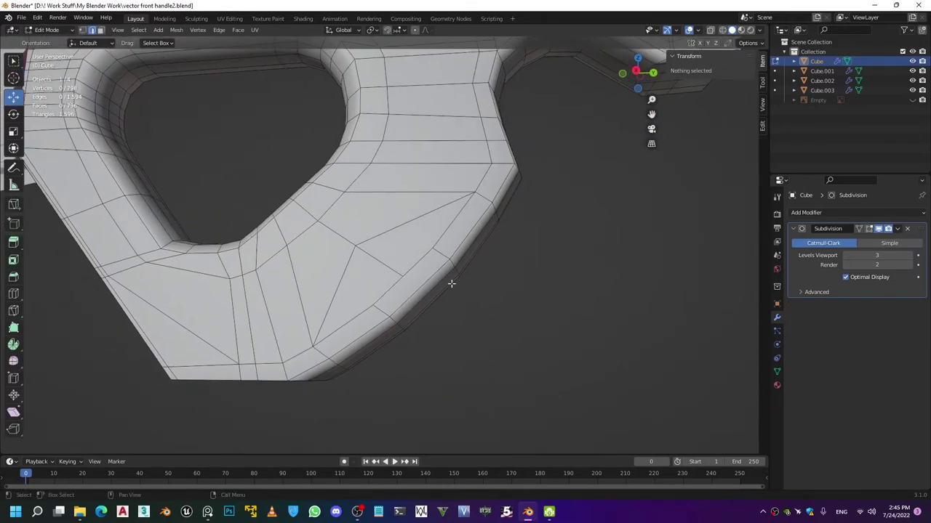
Preview a Ctrl+R loop cut along the handle's outer border, ending in Edit Mode showing the support loops.
{"action": "key", "text": "ctrl+r"}
{"action": "scroll", "coordinate": [464, 287], "scroll_direction": "down", "scroll_amount": 3}
{"action": "key", "text": "Tab"}
{"action": "scroll", "coordinate": [405, 274], "scroll_direction": "up", "scroll_amount": 4}
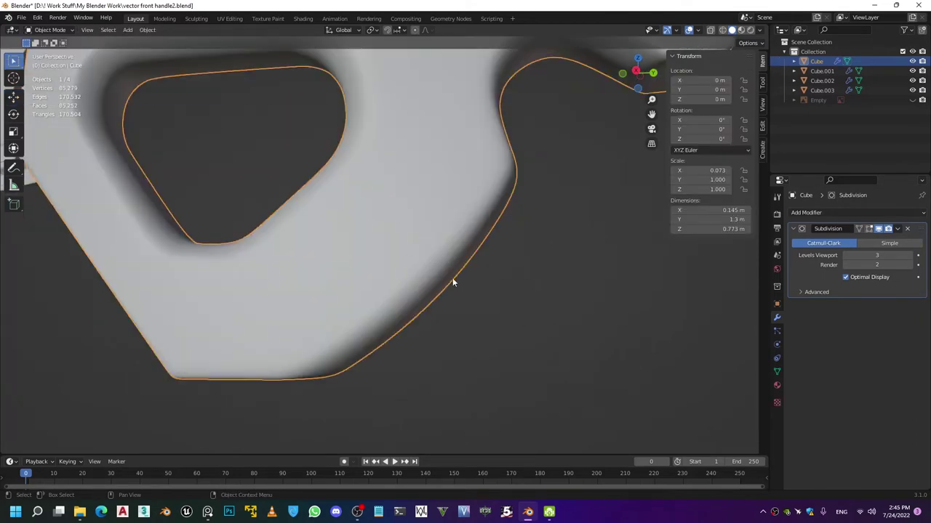
{"action": "scroll", "coordinate": [408, 295], "scroll_direction": "down", "scroll_amount": 3}
{"action": "scroll", "coordinate": [291, 302], "scroll_direction": "up", "scroll_amount": 5}
{"action": "key", "text": "Tab"}
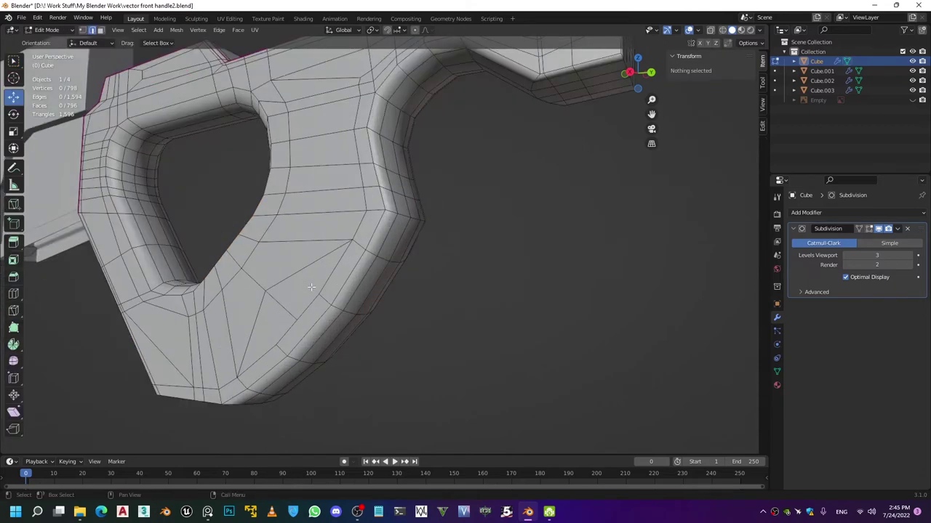
{"action": "scroll", "coordinate": [310, 286], "scroll_direction": "down", "scroll_amount": 3}
{"action": "scroll", "coordinate": [370, 230], "scroll_direction": "up", "scroll_amount": 3}
{"action": "scroll", "coordinate": [366, 278], "scroll_direction": "up", "scroll_amount": 3}
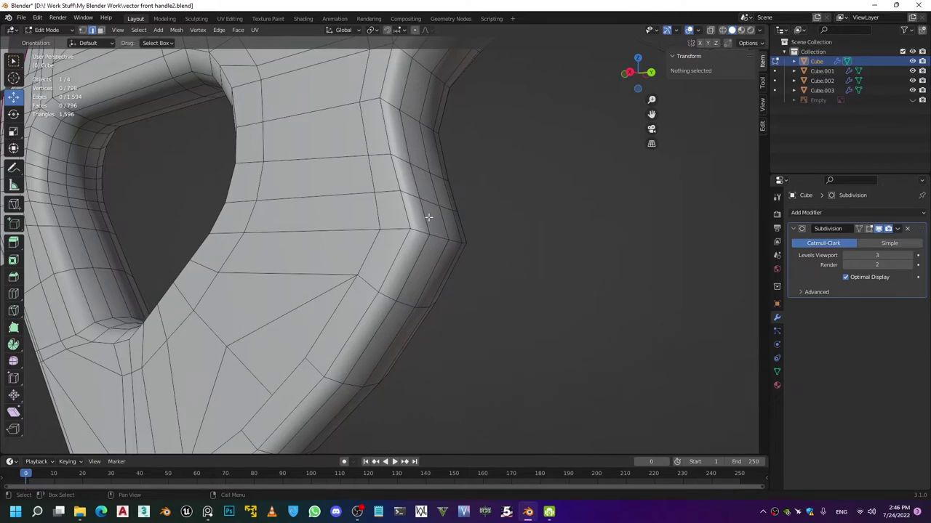
{"action": "scroll", "coordinate": [352, 337], "scroll_direction": "down", "scroll_amount": 6}
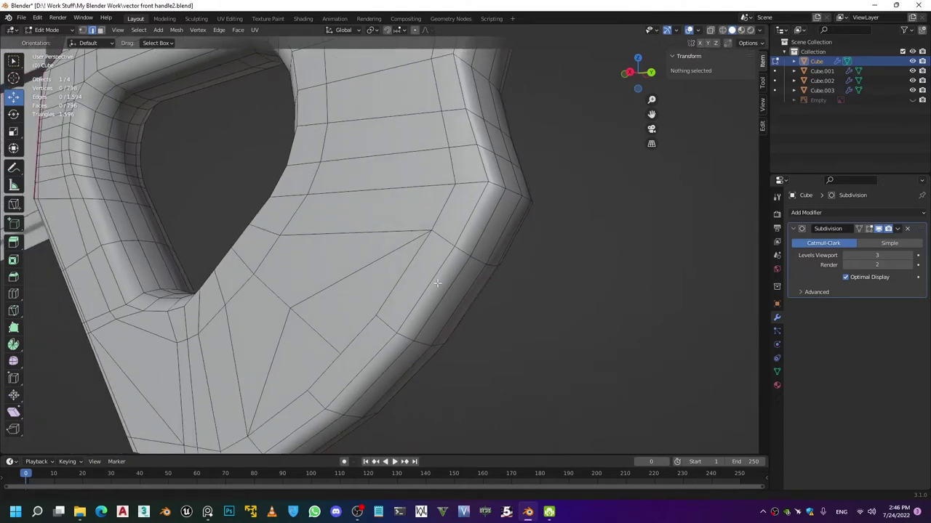
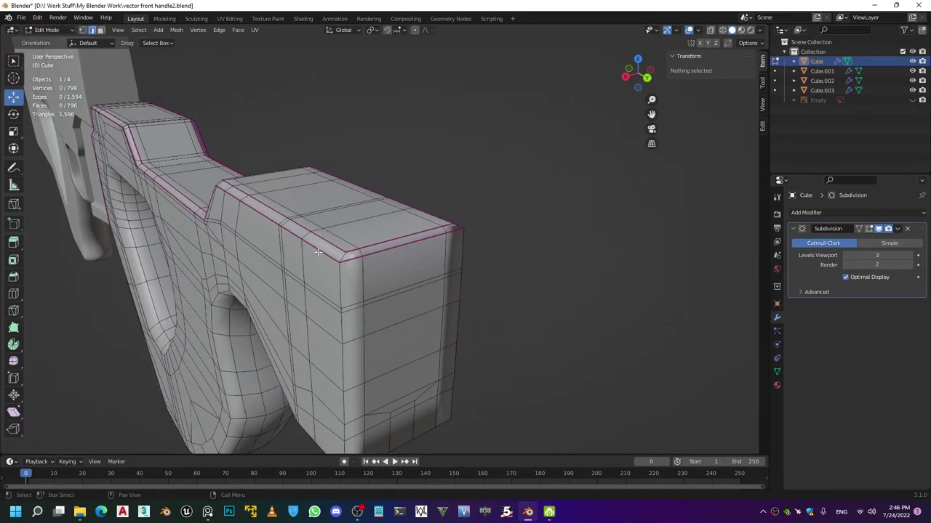
{"action": "scroll", "coordinate": [385, 272], "scroll_direction": "up", "scroll_amount": 3}
{"action": "scroll", "coordinate": [374, 276], "scroll_direction": "down", "scroll_amount": 2}
{"action": "scroll", "coordinate": [367, 280], "scroll_direction": "up", "scroll_amount": 3}
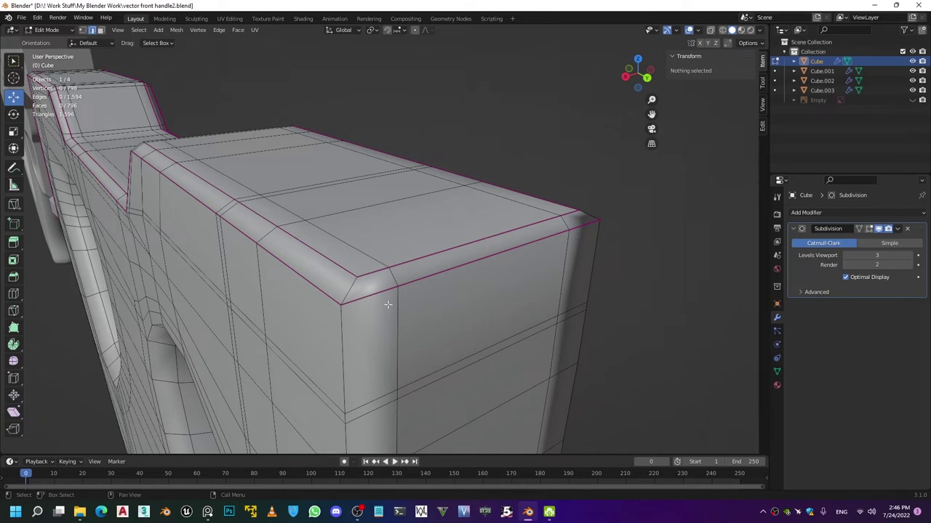
{"action": "key", "text": "Tab"}
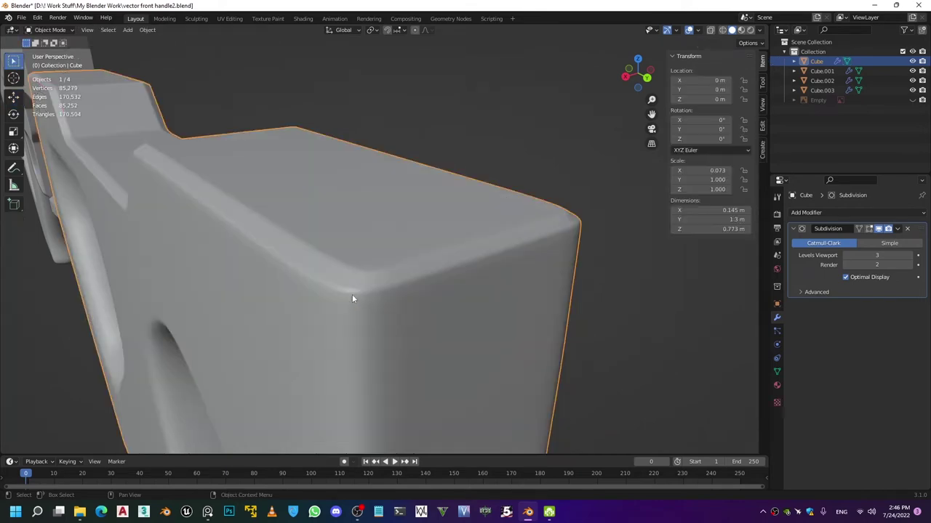
{"action": "middle_click_drag", "start_coordinate": [328, 281], "coordinate": [382, 210]}
{"action": "scroll", "coordinate": [380, 287], "scroll_direction": "up", "scroll_amount": 2}
{"action": "key", "text": "Tab"}
{"action": "middle_click_drag", "start_coordinate": [376, 249], "coordinate": [386, 284]}
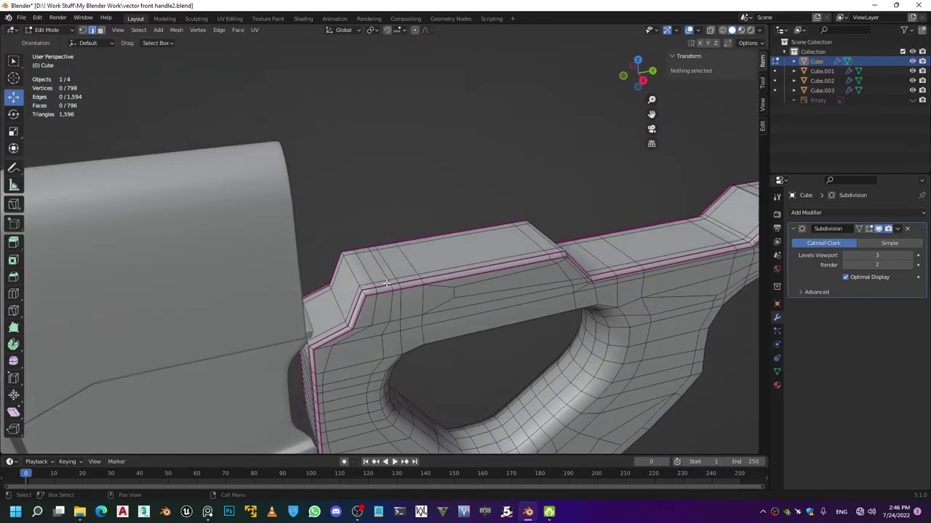
{"action": "scroll", "coordinate": [387, 284], "scroll_direction": "up", "scroll_amount": 2}
{"action": "scroll", "coordinate": [370, 321], "scroll_direction": "up", "scroll_amount": 2}
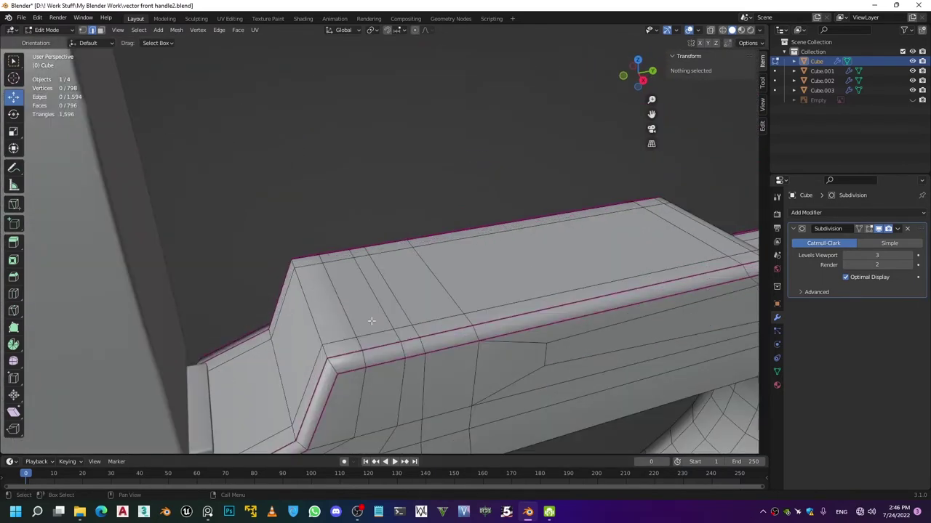
{"action": "middle_click_drag", "start_coordinate": [369, 331], "coordinate": [333, 310]}
{"action": "key", "text": "ctrl+r"}
{"action": "left_click", "coordinate": [441, 347]}
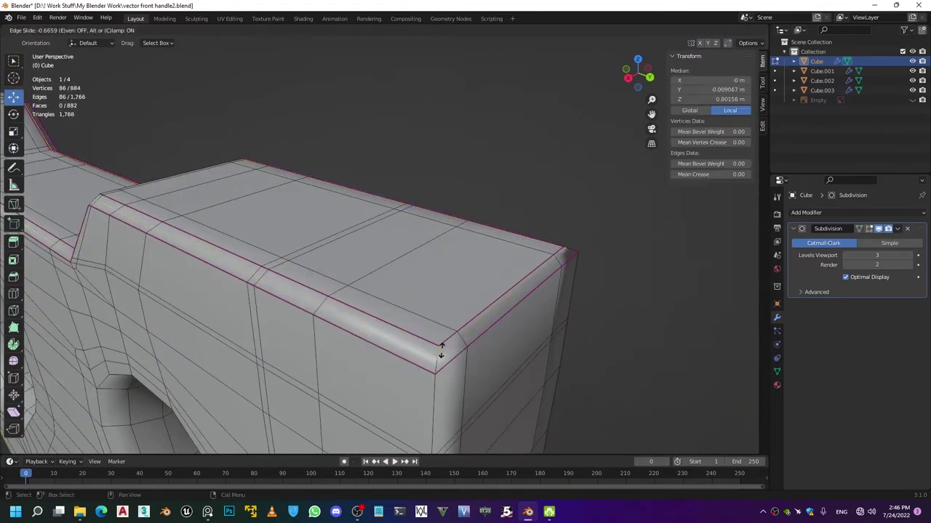
{"action": "left_click", "coordinate": [432, 366]}
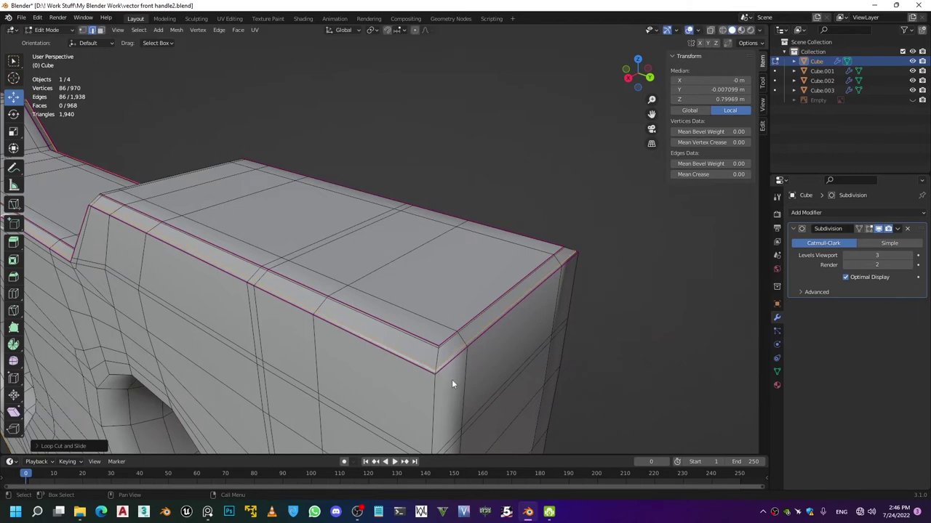
{"action": "key", "text": "Tab"}
{"action": "scroll", "coordinate": [415, 339], "scroll_direction": "down", "scroll_amount": 3}
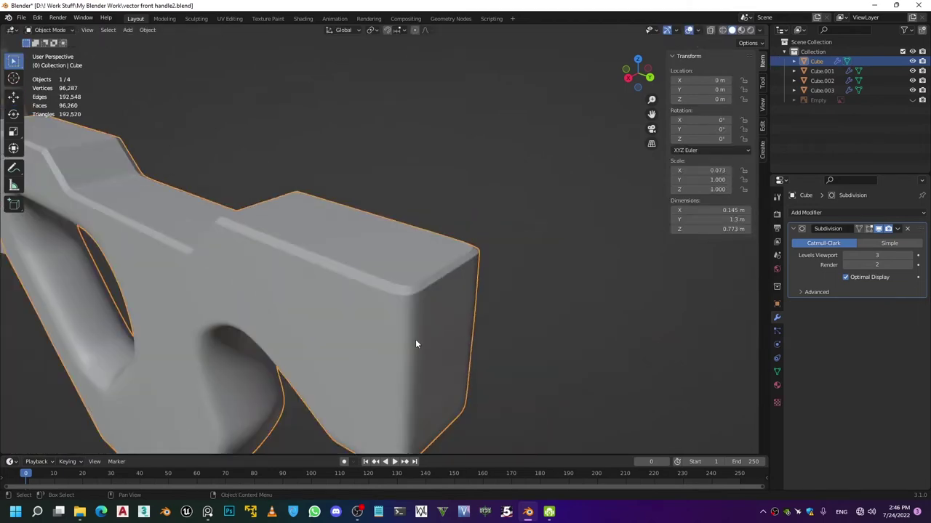
{"action": "scroll", "coordinate": [415, 338], "scroll_direction": "down", "scroll_amount": 3}
{"action": "key", "text": "Tab"}
{"action": "key", "text": "ctrl+x"}
{"action": "scroll", "coordinate": [415, 339], "scroll_direction": "up", "scroll_amount": 5}
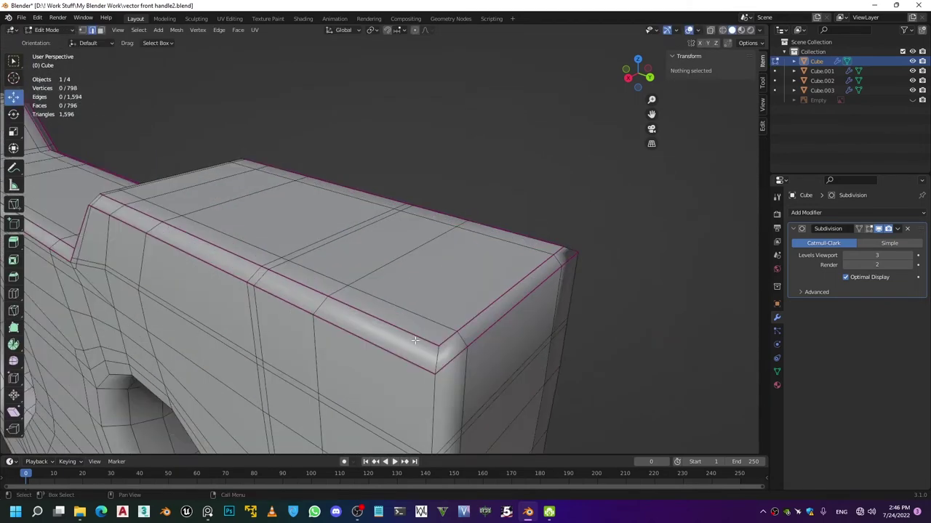
{"action": "scroll", "coordinate": [451, 347], "scroll_direction": "down", "scroll_amount": 6}
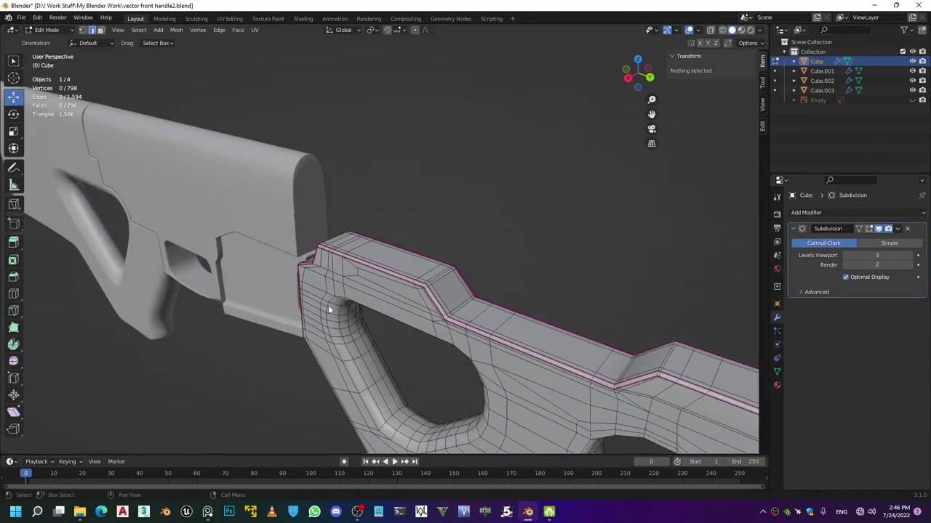
{"action": "key", "text": "Tab"}
{"action": "left_click", "coordinate": [285, 282]}
Enter Edit Mode on Cube.002 and orbit around its rounded end edge loop.
{"action": "key", "text": "Tab"}
{"action": "middle_click_drag", "start_coordinate": [270, 231], "coordinate": [293, 324]}
{"action": "scroll", "coordinate": [253, 318], "scroll_direction": "up", "scroll_amount": 3}
{"action": "middle_click_drag", "start_coordinate": [418, 295], "coordinate": [408, 269]}
{"action": "scroll", "coordinate": [253, 384], "scroll_direction": "down", "scroll_amount": 4}
{"action": "scroll", "coordinate": [383, 322], "scroll_direction": "up", "scroll_amount": 4}
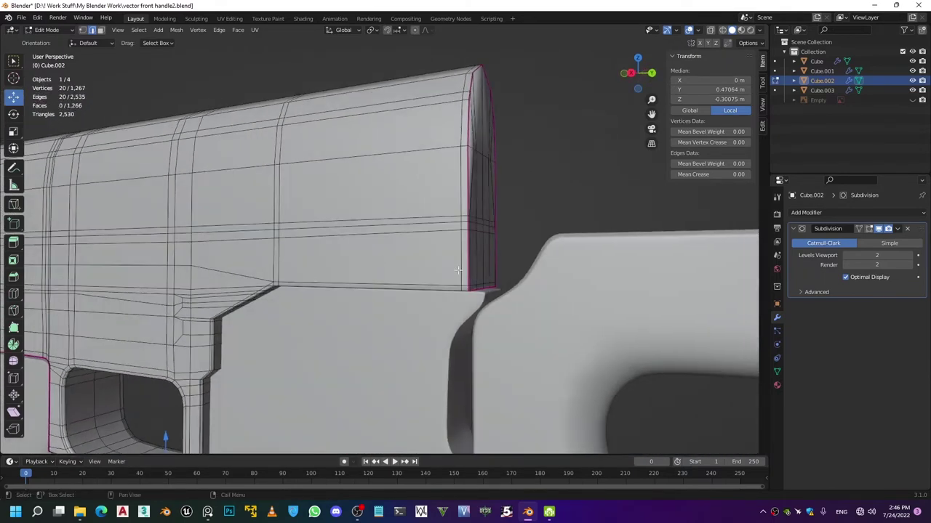
{"action": "scroll", "coordinate": [484, 278], "scroll_direction": "up", "scroll_amount": 2}
{"action": "middle_click_drag", "start_coordinate": [488, 279], "coordinate": [395, 293]}
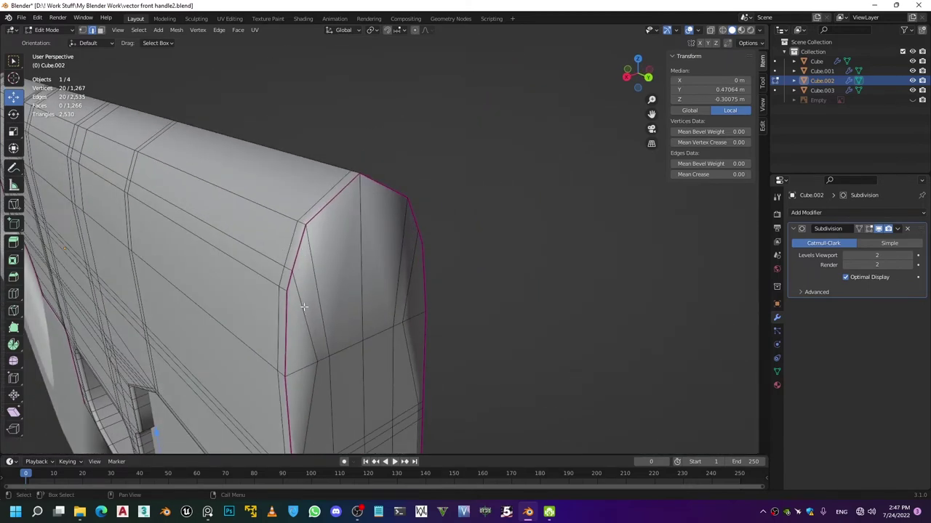
{"action": "middle_click_drag", "start_coordinate": [304, 307], "coordinate": [306, 235]}
{"action": "middle_click_drag", "start_coordinate": [344, 323], "coordinate": [360, 301]}
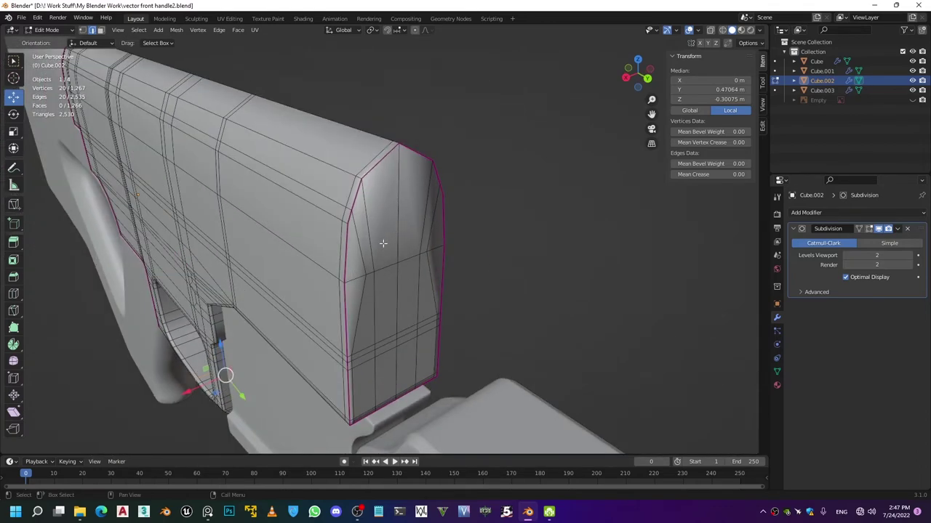
{"action": "middle_click_drag", "start_coordinate": [383, 243], "coordinate": [369, 256]}
Toggle Cube.002 between Object and Edit Mode to compare its smoothed rounded end.
{"action": "key", "text": "Tab"}
{"action": "middle_click_drag", "start_coordinate": [342, 224], "coordinate": [352, 257]}
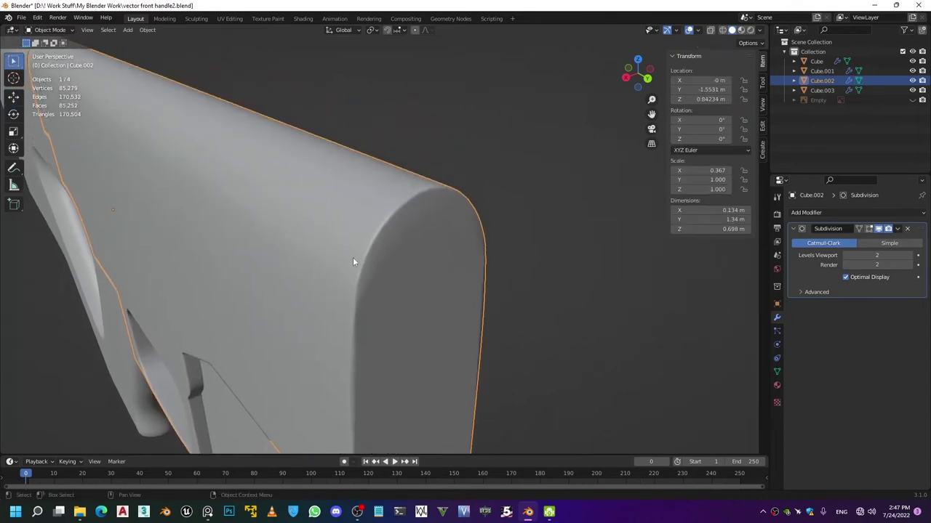
{"action": "scroll", "coordinate": [363, 290], "scroll_direction": "up", "scroll_amount": 1}
{"action": "key", "text": "Tab"}
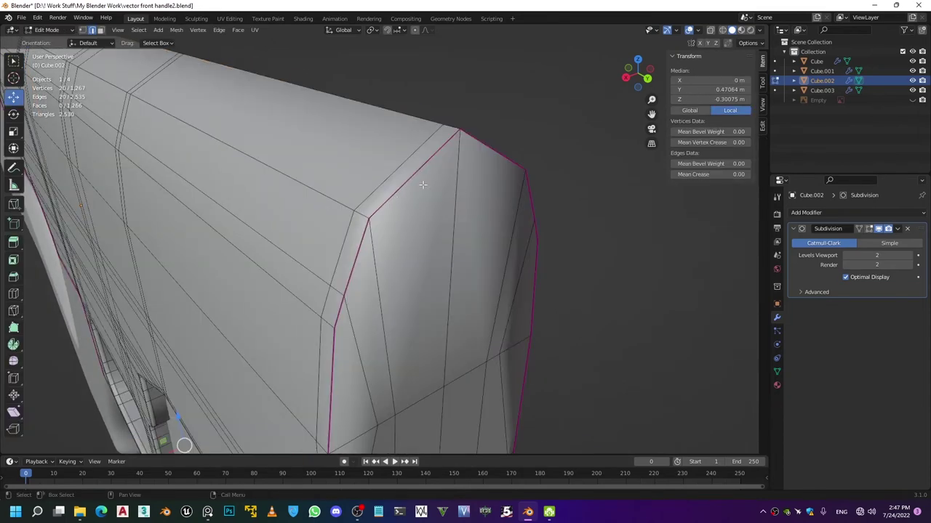
{"action": "scroll", "coordinate": [394, 271], "scroll_direction": "down", "scroll_amount": 3}
{"action": "middle_click_drag", "start_coordinate": [395, 271], "coordinate": [363, 281]}
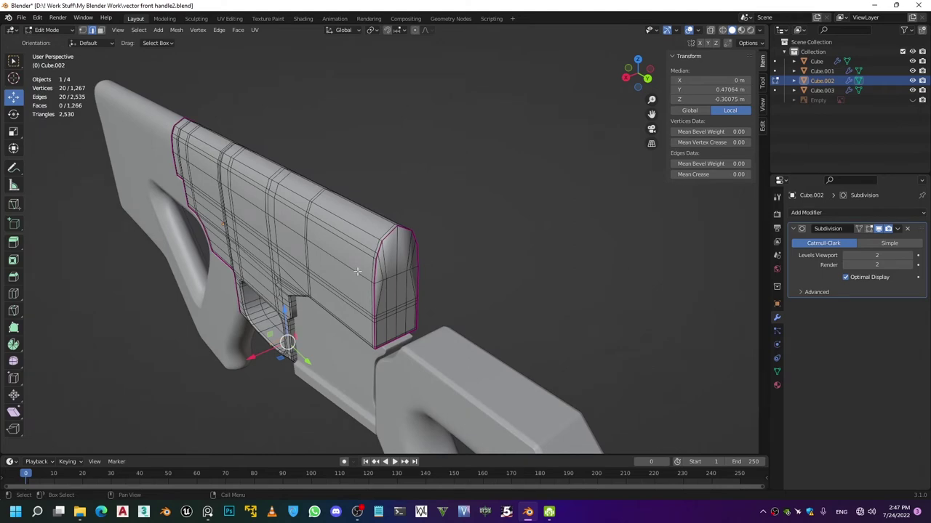
{"action": "key", "text": "Tab"}
{"action": "middle_click_drag", "start_coordinate": [257, 292], "coordinate": [430, 297]}
{"action": "key", "text": "Tab"}
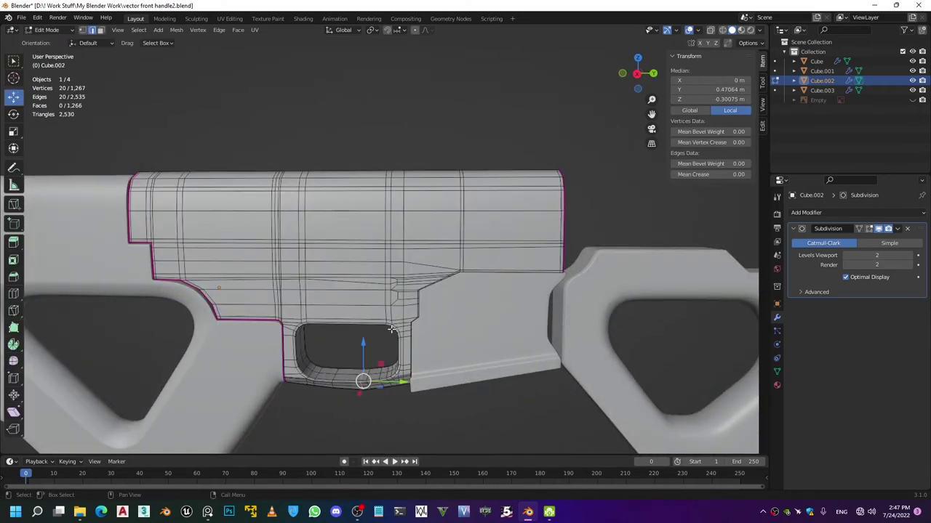
{"action": "scroll", "coordinate": [431, 297], "scroll_direction": "up", "scroll_amount": 2}
Isolate Cube.002 in local view and compare the trigger area smoothed versus mesh.
{"action": "key", "text": "KP_Divide"}
{"action": "middle_click_drag", "start_coordinate": [609, 413], "coordinate": [544, 228]}
{"action": "scroll", "coordinate": [322, 288], "scroll_direction": "up", "scroll_amount": 3}
{"action": "key", "text": "Tab"}
{"action": "middle_click_drag", "start_coordinate": [514, 369], "coordinate": [369, 324]}
{"action": "scroll", "coordinate": [304, 257], "scroll_direction": "up", "scroll_amount": 5}
{"action": "key", "text": "Tab"}
{"action": "scroll", "coordinate": [392, 331], "scroll_direction": "up", "scroll_amount": 2}
{"action": "key", "text": "Tab"}
{"action": "key", "text": "Tab"}
Check the grip edge's underside bevel in both smoothed and mesh views.
{"action": "scroll", "coordinate": [443, 333], "scroll_direction": "up", "scroll_amount": 2}
{"action": "middle_click_drag", "start_coordinate": [443, 333], "coordinate": [439, 335]}
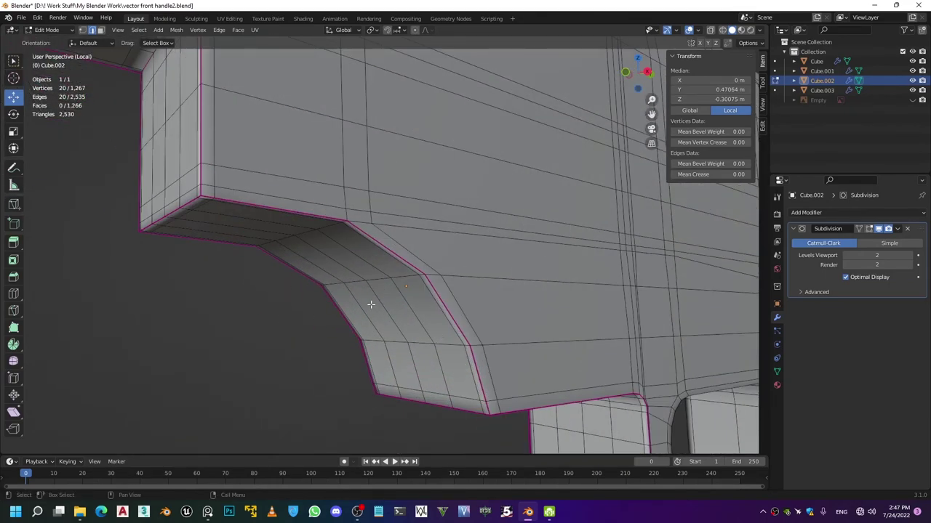
{"action": "scroll", "coordinate": [371, 305], "scroll_direction": "down", "scroll_amount": 3}
{"action": "key", "text": "Tab"}
{"action": "middle_click_drag", "start_coordinate": [380, 312], "coordinate": [373, 336]}
{"action": "key", "text": "Tab"}
{"action": "scroll", "coordinate": [333, 307], "scroll_direction": "up", "scroll_amount": 2}
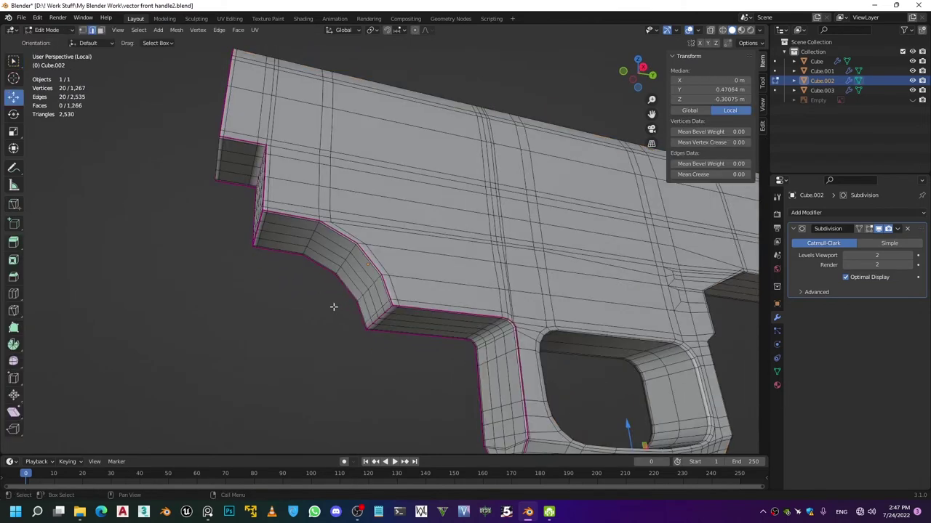
{"action": "scroll", "coordinate": [333, 306], "scroll_direction": "up", "scroll_amount": 3}
Preview the smoothed part in Object Mode with nothing selected, viewing the grip cut-out.
{"action": "key", "text": "Tab"}
{"action": "middle_click_drag", "start_coordinate": [356, 294], "coordinate": [343, 391]}
{"action": "left_click", "coordinate": [285, 339]}
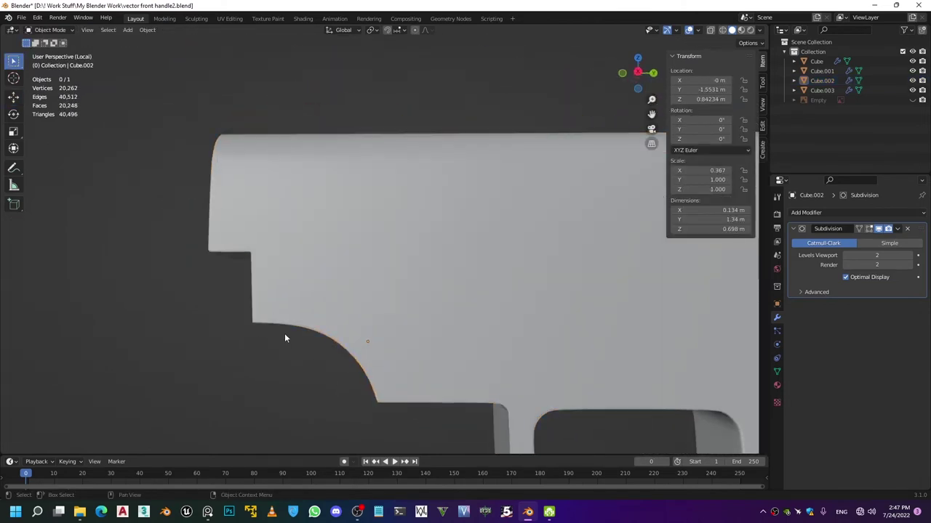
{"action": "scroll", "coordinate": [285, 338], "scroll_direction": "down", "scroll_amount": 5}
{"action": "middle_click_drag", "start_coordinate": [320, 347], "coordinate": [346, 312]}
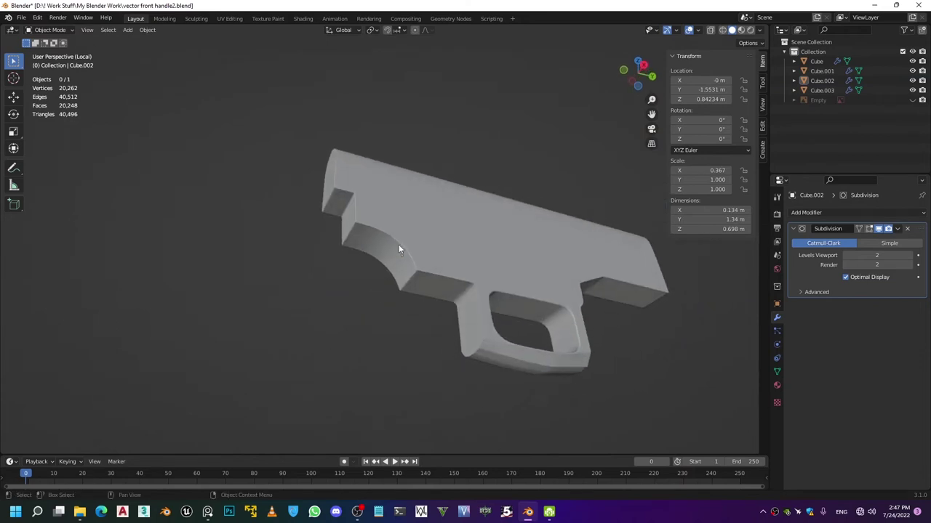
{"action": "middle_click_drag", "start_coordinate": [341, 235], "coordinate": [381, 325]}
{"action": "scroll", "coordinate": [382, 324], "scroll_direction": "up", "scroll_amount": 4}
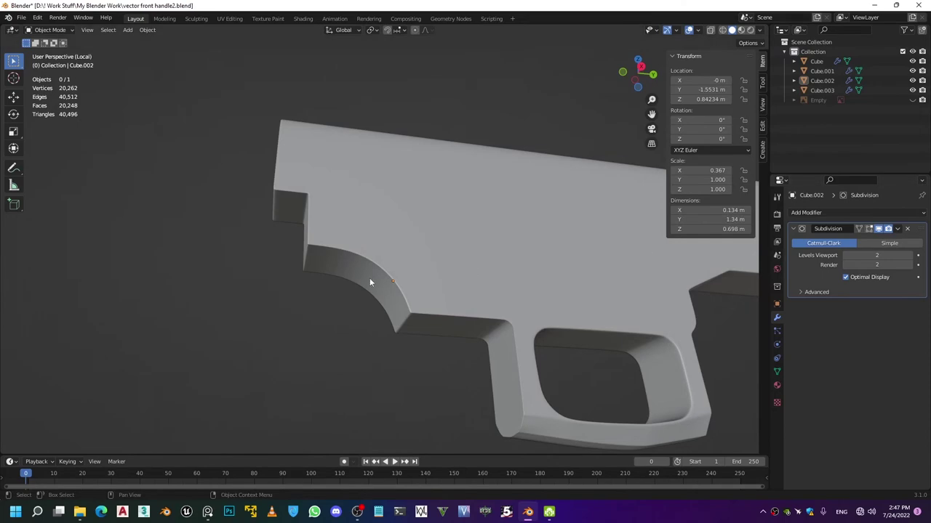
Inspect the stepped grip cut-out's support loops in Edit Mode from several angles.
{"action": "key", "text": "Tab"}
{"action": "middle_click_drag", "start_coordinate": [343, 264], "coordinate": [358, 327]}
{"action": "scroll", "coordinate": [320, 264], "scroll_direction": "up", "scroll_amount": 3}
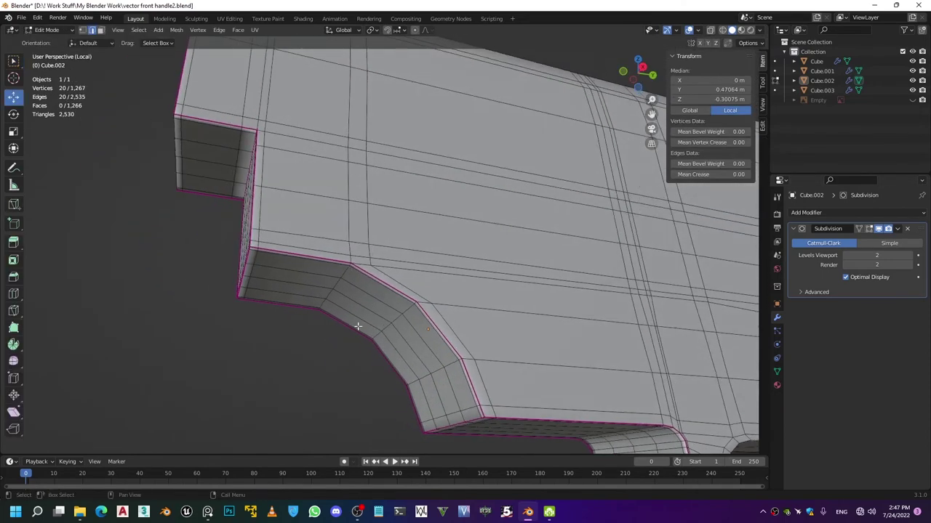
{"action": "middle_click_drag", "start_coordinate": [426, 357], "coordinate": [368, 344]}
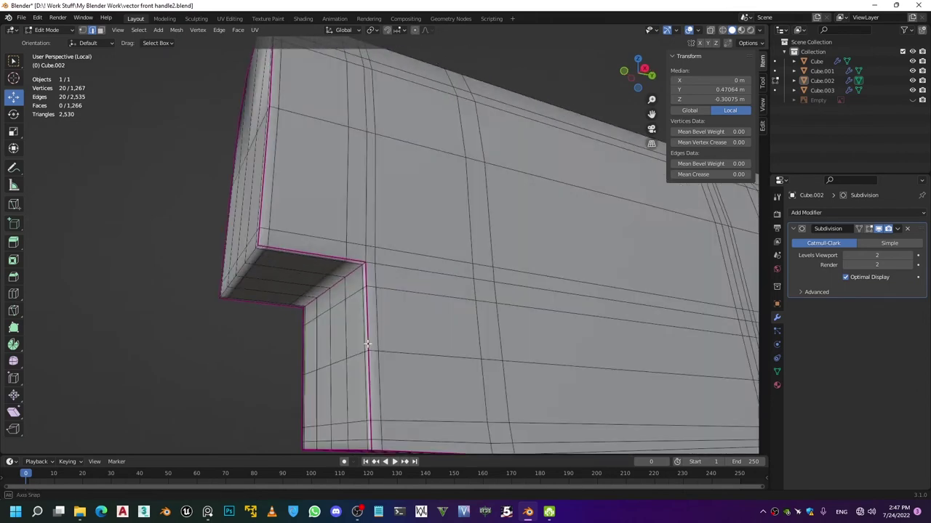
{"action": "scroll", "coordinate": [368, 310], "scroll_direction": "down", "scroll_amount": 6}
{"action": "middle_click_drag", "start_coordinate": [368, 311], "coordinate": [303, 294]}
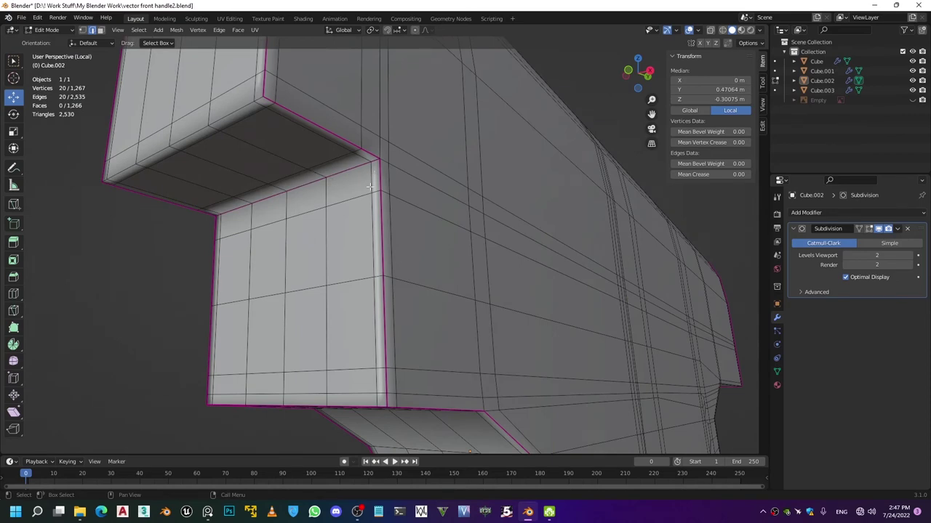
{"action": "middle_click_drag", "start_coordinate": [371, 194], "coordinate": [385, 345], "text": "shift"}
{"action": "scroll", "coordinate": [385, 344], "scroll_direction": "down", "scroll_amount": 6}
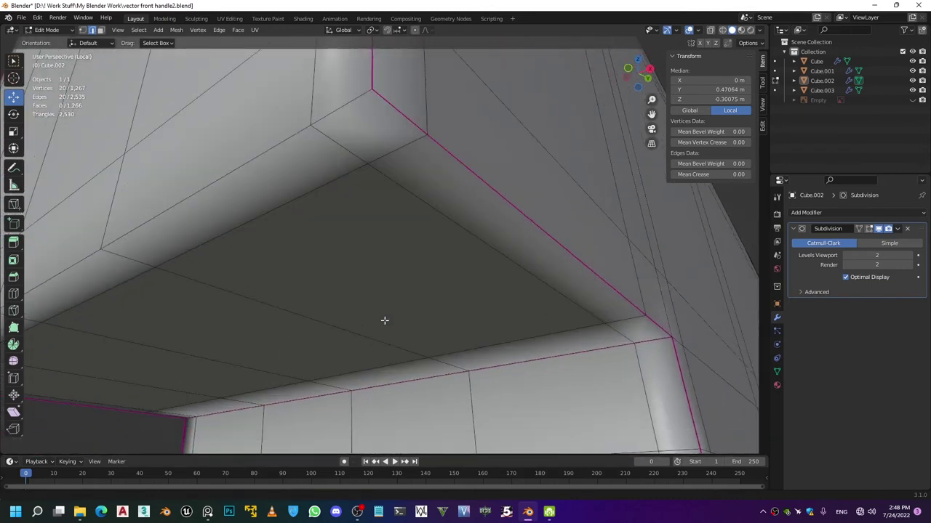
{"action": "scroll", "coordinate": [446, 280], "scroll_direction": "up", "scroll_amount": 2}
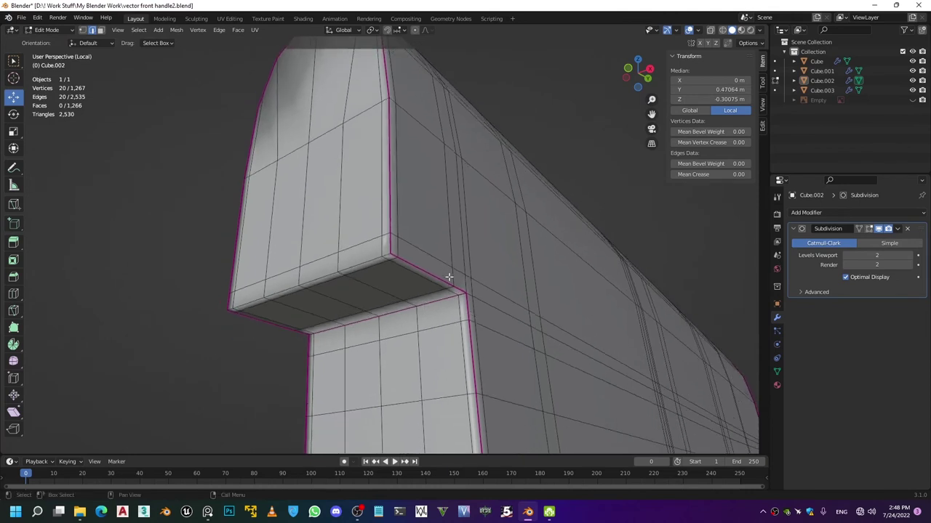
Return to Object Mode and bring up the handle part's context menu.
{"action": "key", "text": "Tab"}
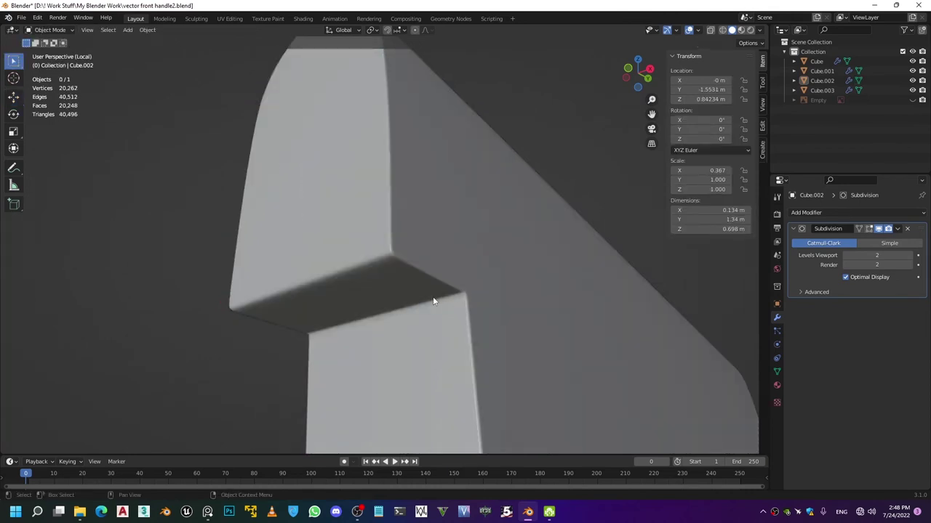
{"action": "scroll", "coordinate": [433, 301], "scroll_direction": "down", "scroll_amount": 3}
{"action": "left_click", "coordinate": [387, 256]}
{"action": "right_click", "coordinate": [387, 256]}
Select the front handle and inspect its rounded end in Edit Mode.
{"action": "left_click", "coordinate": [210, 255]}
{"action": "middle_click_drag", "start_coordinate": [355, 253], "coordinate": [379, 402]}
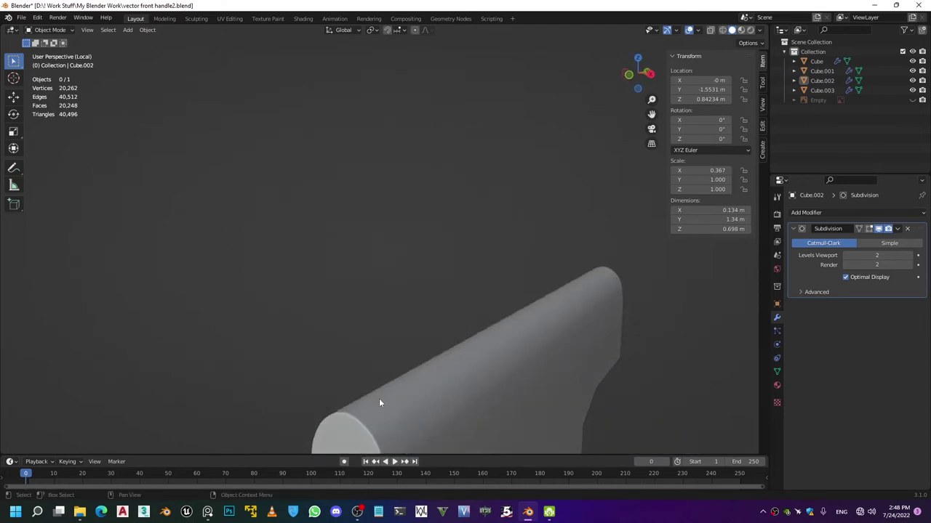
{"action": "scroll", "coordinate": [385, 385], "scroll_direction": "down", "scroll_amount": 3}
{"action": "left_click", "coordinate": [403, 294]}
{"action": "key", "text": "Tab"}
{"action": "scroll", "coordinate": [393, 262], "scroll_direction": "up", "scroll_amount": 5}
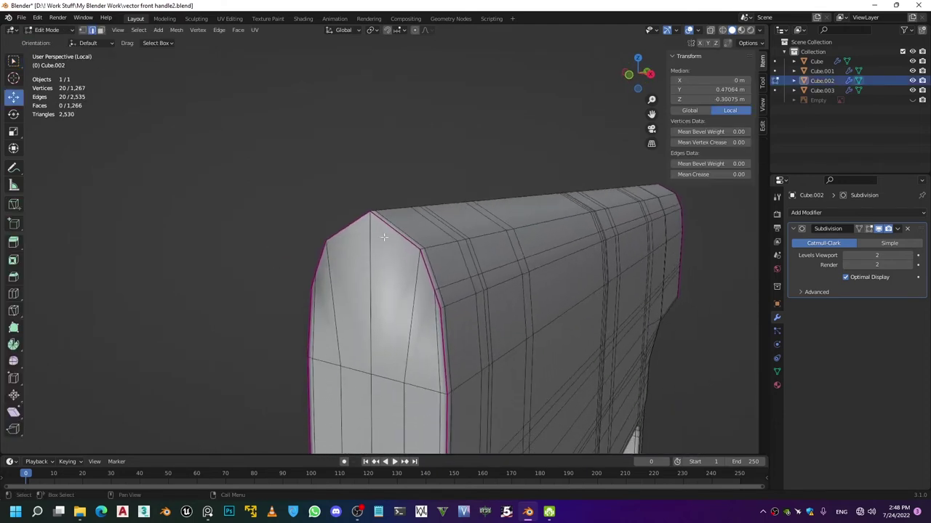
{"action": "scroll", "coordinate": [467, 333], "scroll_direction": "down", "scroll_amount": 3}
{"action": "scroll", "coordinate": [461, 322], "scroll_direction": "up", "scroll_amount": 3}
{"action": "middle_click_drag", "start_coordinate": [450, 323], "coordinate": [442, 310]}
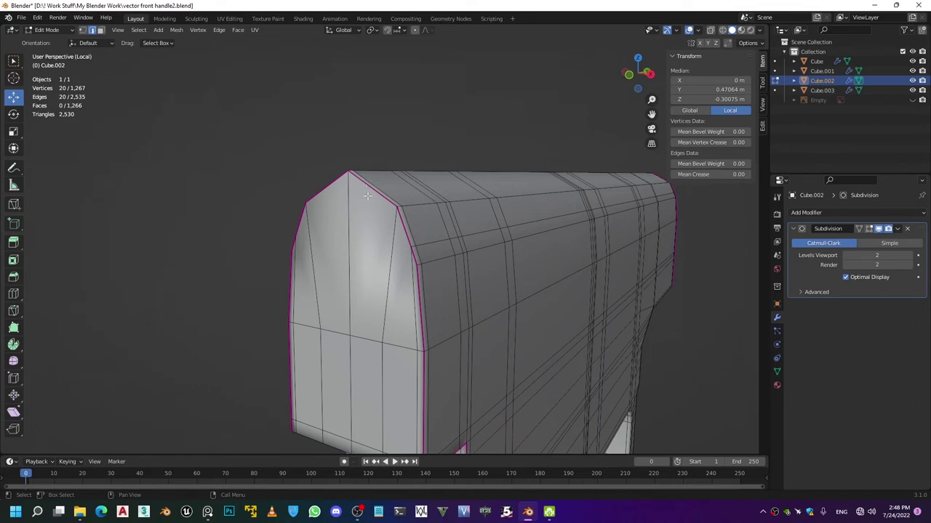
{"action": "scroll", "coordinate": [406, 255], "scroll_direction": "down", "scroll_amount": 4}
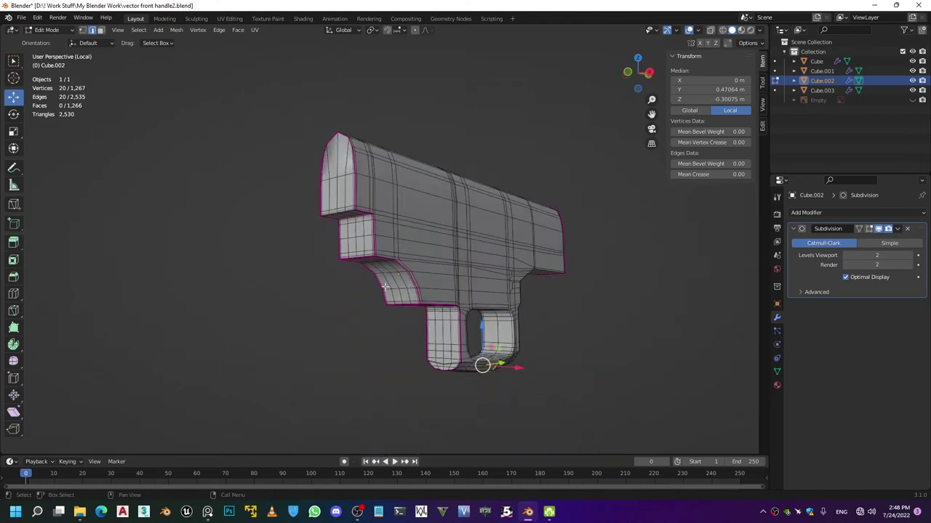
Exit local view to show the full gun and start editing Cube.001.
{"action": "key", "text": "Tab"}
{"action": "key", "text": "KP_Divide"}
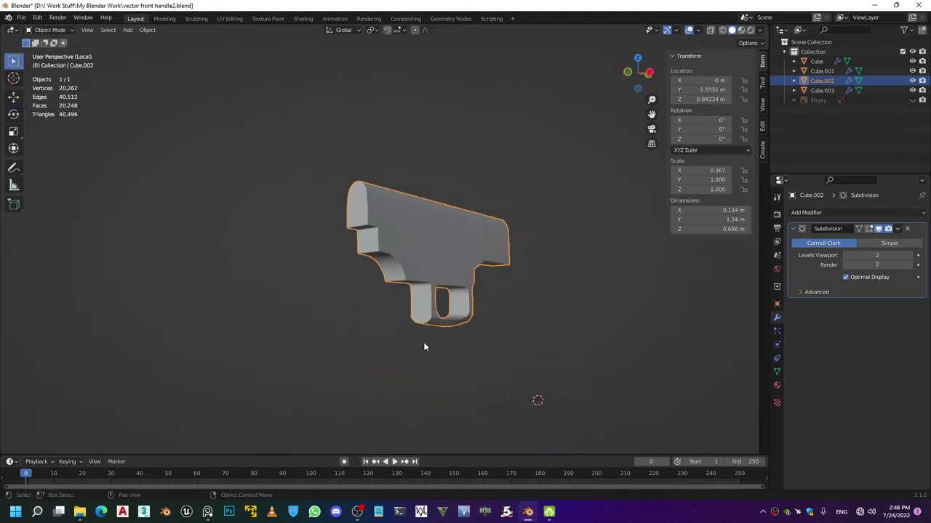
{"action": "left_click", "coordinate": [320, 333]}
{"action": "key", "text": "Tab"}
{"action": "scroll", "coordinate": [330, 327], "scroll_direction": "down", "scroll_amount": 2}
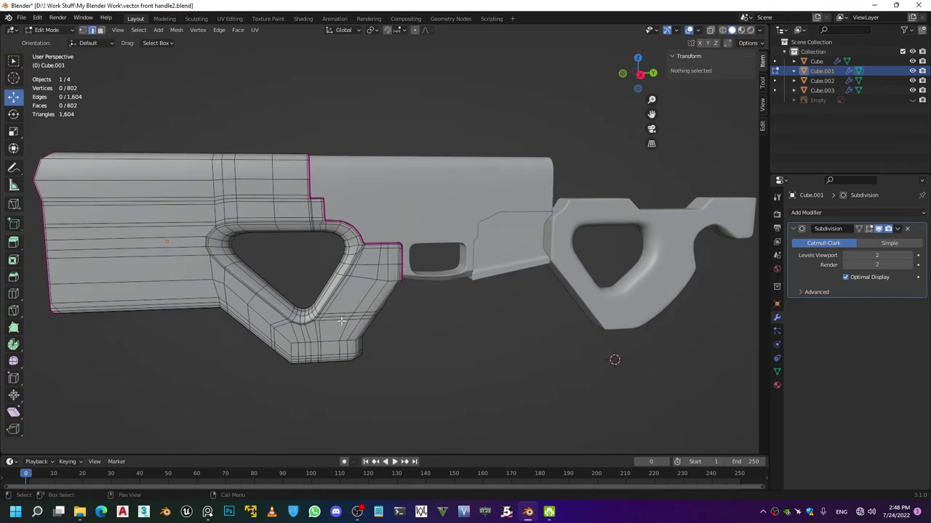
Isolate Cube.001 in local view and centre the view on its triangular hole.
{"action": "key", "text": "KP_Divide"}
{"action": "middle_click_drag", "start_coordinate": [341, 320], "coordinate": [445, 307]}
{"action": "scroll", "coordinate": [402, 307], "scroll_direction": "up", "scroll_amount": 3}
{"action": "scroll", "coordinate": [444, 307], "scroll_direction": "up", "scroll_amount": 4}
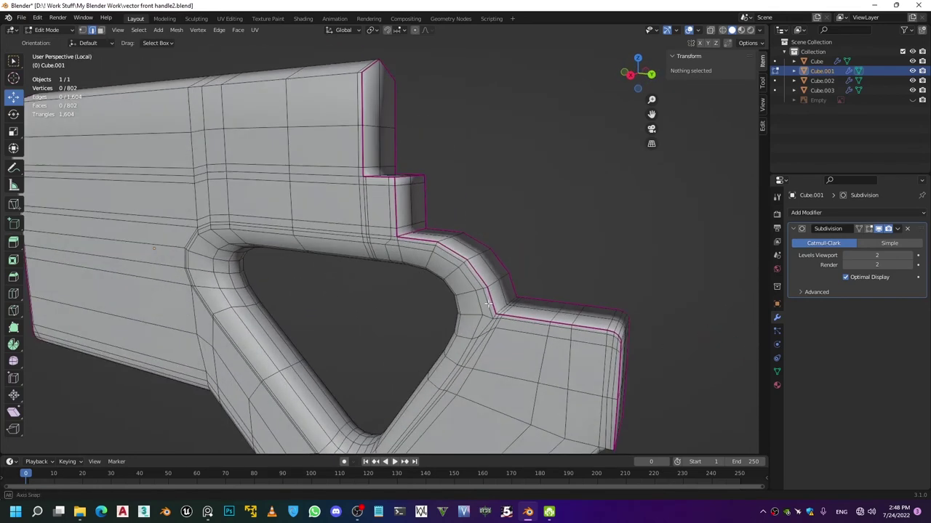
{"action": "middle_click_drag", "start_coordinate": [508, 289], "coordinate": [475, 284]}
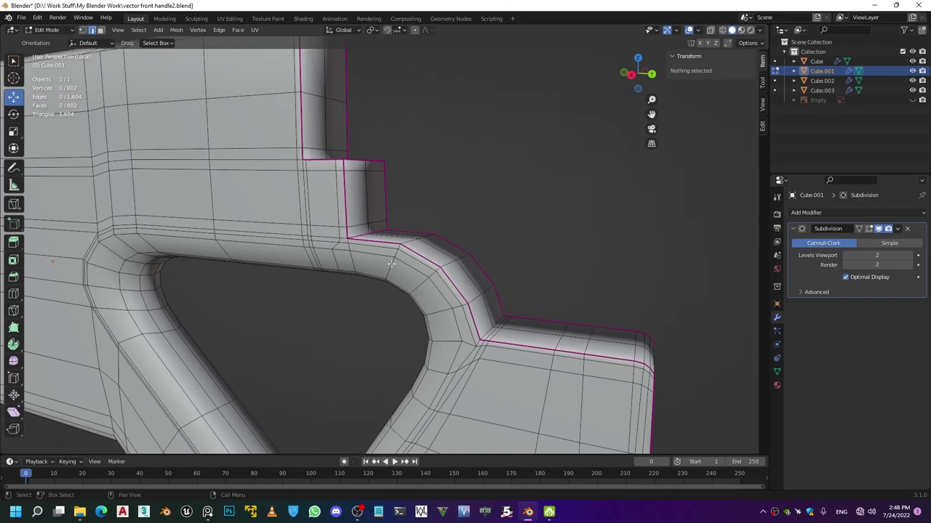
{"action": "scroll", "coordinate": [396, 318], "scroll_direction": "down", "scroll_amount": 3}
{"action": "scroll", "coordinate": [266, 284], "scroll_direction": "up", "scroll_amount": 4}
{"action": "middle_click_drag", "start_coordinate": [266, 284], "coordinate": [296, 280]}
{"action": "scroll", "coordinate": [303, 236], "scroll_direction": "up", "scroll_amount": 4}
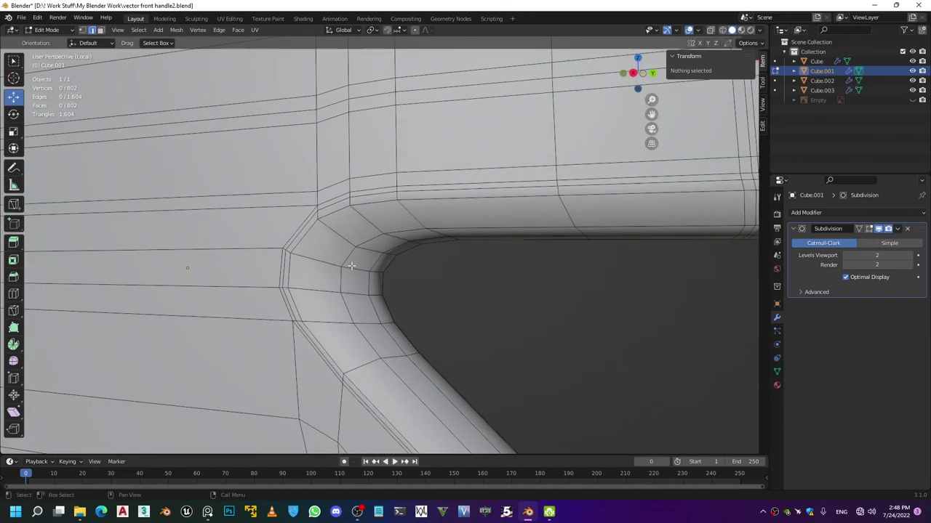
Inspect the support loops around the triangular hole from frontal and overall views.
{"action": "middle_click_drag", "start_coordinate": [306, 240], "coordinate": [329, 282]}
{"action": "scroll", "coordinate": [339, 235], "scroll_direction": "down", "scroll_amount": 3}
{"action": "middle_click_drag", "start_coordinate": [381, 266], "coordinate": [512, 240]}
{"action": "middle_click_drag", "start_coordinate": [458, 339], "coordinate": [407, 320]}
{"action": "scroll", "coordinate": [396, 313], "scroll_direction": "up", "scroll_amount": 6}
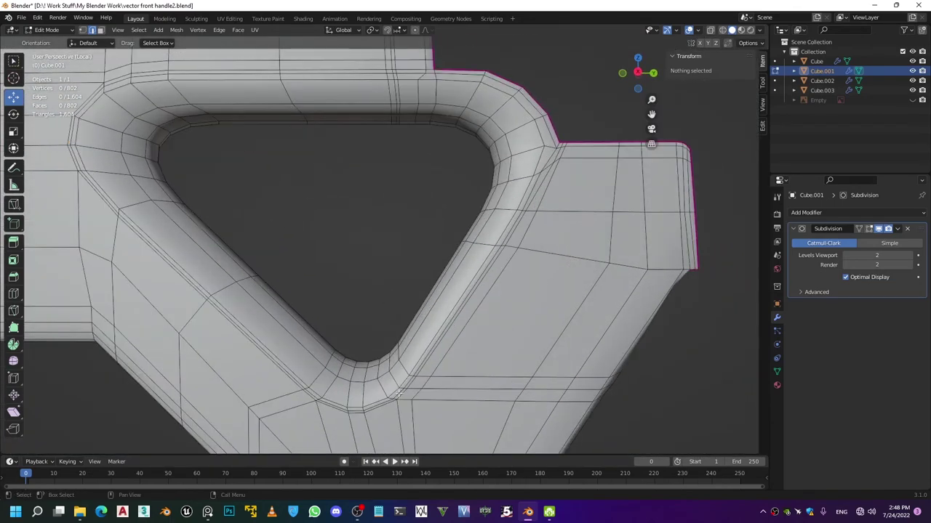
{"action": "scroll", "coordinate": [393, 310], "scroll_direction": "down", "scroll_amount": 5}
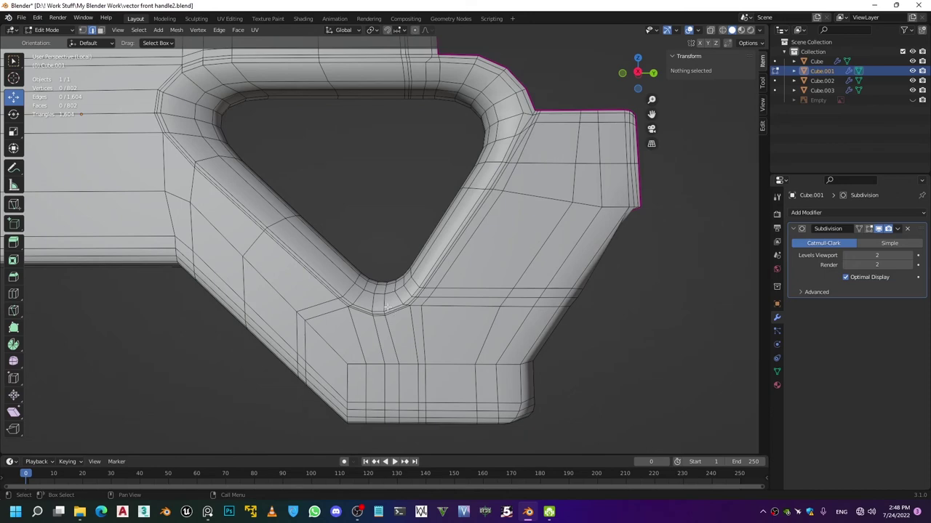
{"action": "middle_click_drag", "start_coordinate": [267, 139], "coordinate": [349, 245]}
{"action": "scroll", "coordinate": [349, 245], "scroll_direction": "up", "scroll_amount": 1}
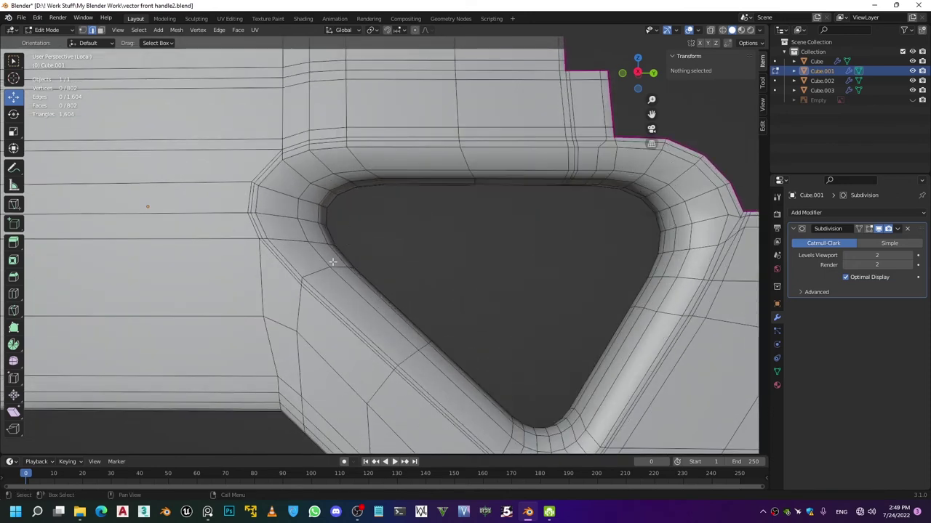
{"action": "scroll", "coordinate": [343, 237], "scroll_direction": "down", "scroll_amount": 2}
{"action": "scroll", "coordinate": [341, 237], "scroll_direction": "down", "scroll_amount": 1}
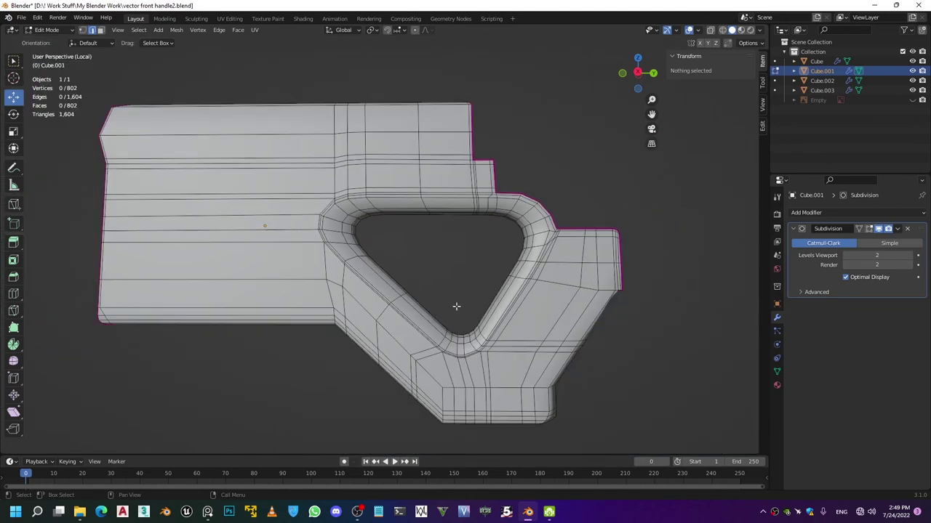
Orbit around Cube.001 from higher and side angles to review the opening's edges.
{"action": "middle_click_drag", "start_coordinate": [511, 216], "coordinate": [339, 255]}
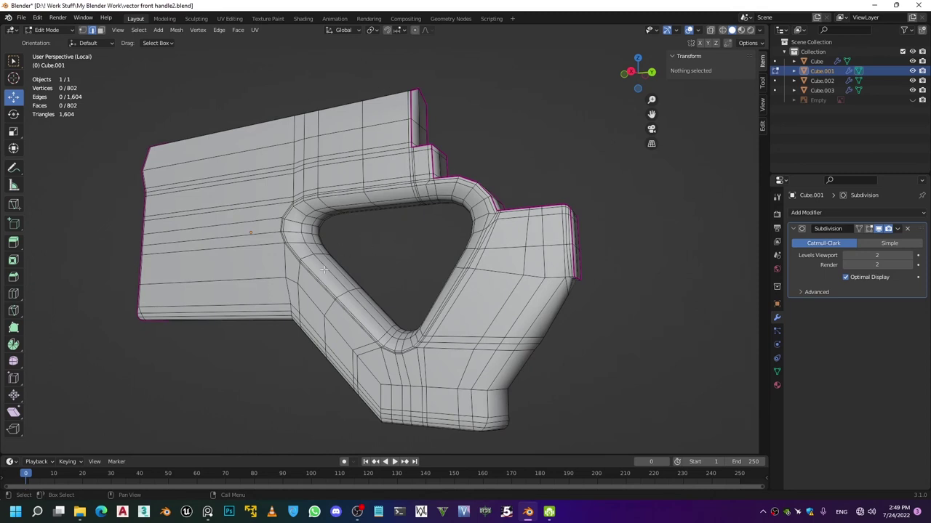
{"action": "middle_click_drag", "start_coordinate": [323, 269], "coordinate": [446, 269]}
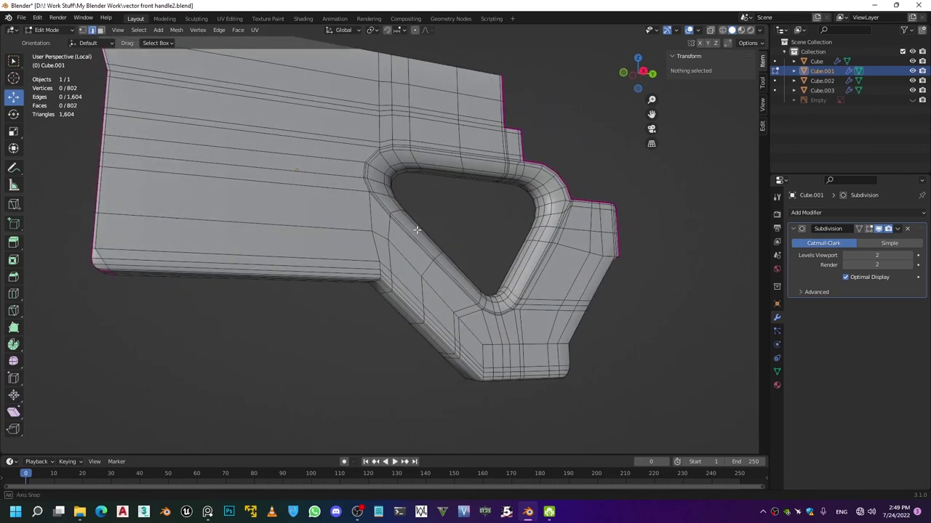
{"action": "middle_click_drag", "start_coordinate": [419, 231], "coordinate": [349, 251]}
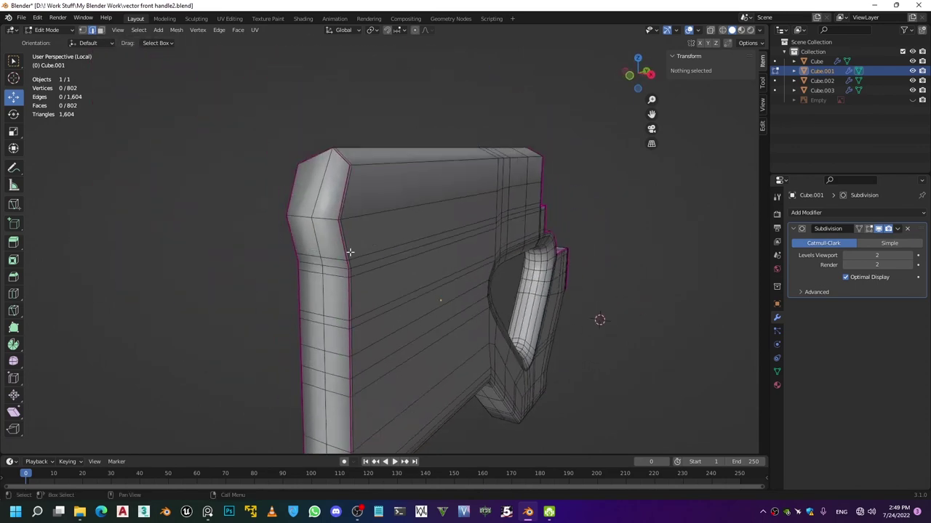
{"action": "scroll", "coordinate": [332, 210], "scroll_direction": "up", "scroll_amount": 2}
{"action": "middle_click_drag", "start_coordinate": [317, 193], "coordinate": [320, 245]}
{"action": "scroll", "coordinate": [320, 225], "scroll_direction": "down", "scroll_amount": 2}
{"action": "scroll", "coordinate": [320, 233], "scroll_direction": "down", "scroll_amount": 2}
{"action": "scroll", "coordinate": [370, 231], "scroll_direction": "up", "scroll_amount": 3}
{"action": "scroll", "coordinate": [369, 237], "scroll_direction": "down", "scroll_amount": 2}
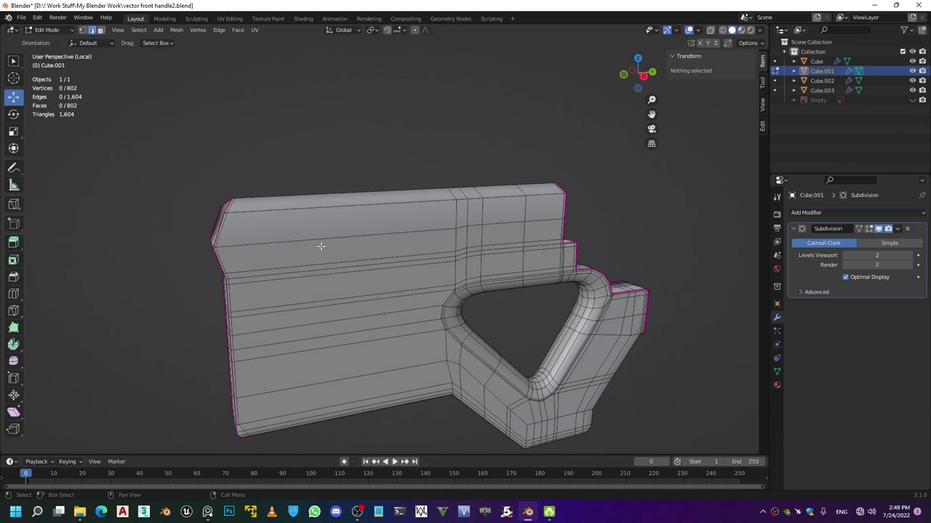
{"action": "scroll", "coordinate": [321, 246], "scroll_direction": "down", "scroll_amount": 1}
Check side-on and three-quarter views, then switch Cube.001 back to Object Mode.
{"action": "middle_click_drag", "start_coordinate": [328, 250], "coordinate": [382, 183]}
{"action": "scroll", "coordinate": [334, 260], "scroll_direction": "up", "scroll_amount": 5}
{"action": "scroll", "coordinate": [346, 232], "scroll_direction": "down", "scroll_amount": 5}
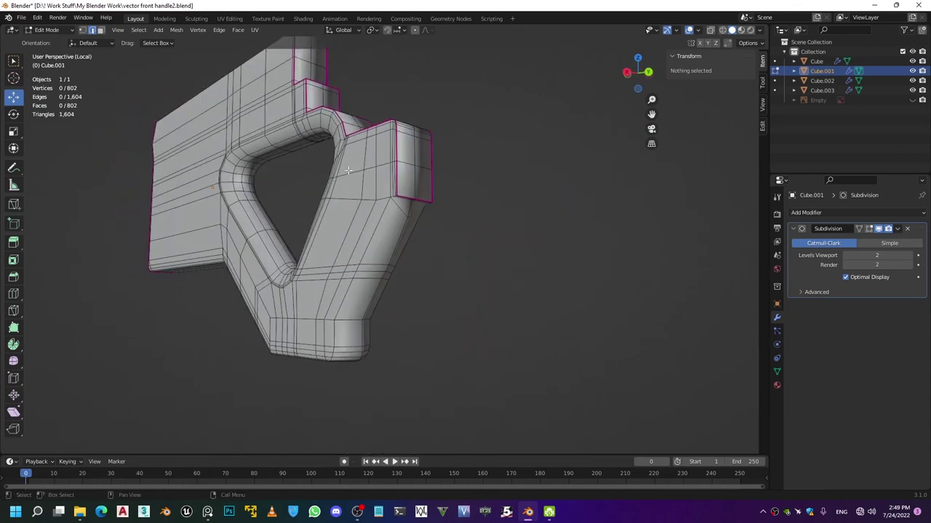
{"action": "scroll", "coordinate": [382, 183], "scroll_direction": "up", "scroll_amount": 5}
{"action": "middle_click_drag", "start_coordinate": [356, 190], "coordinate": [352, 189]}
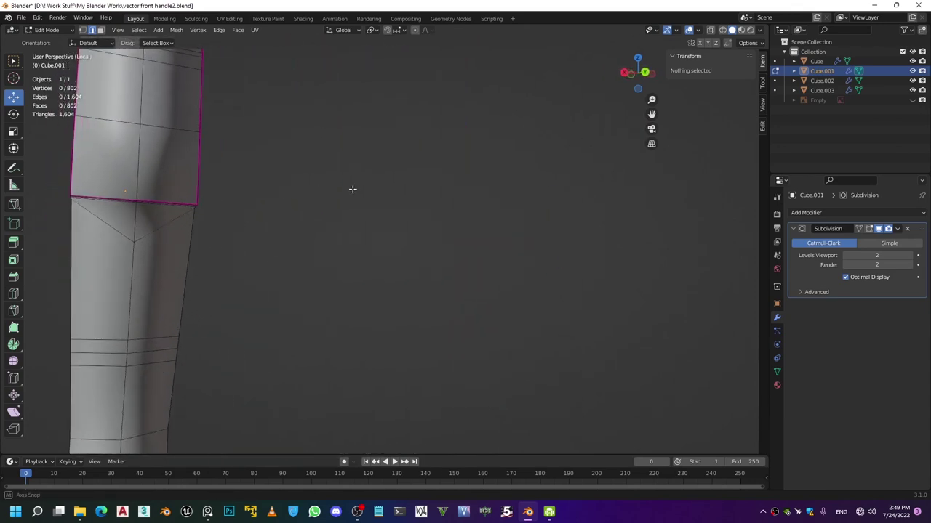
{"action": "scroll", "coordinate": [234, 203], "scroll_direction": "down", "scroll_amount": 3}
{"action": "middle_click_drag", "start_coordinate": [235, 204], "coordinate": [273, 235]}
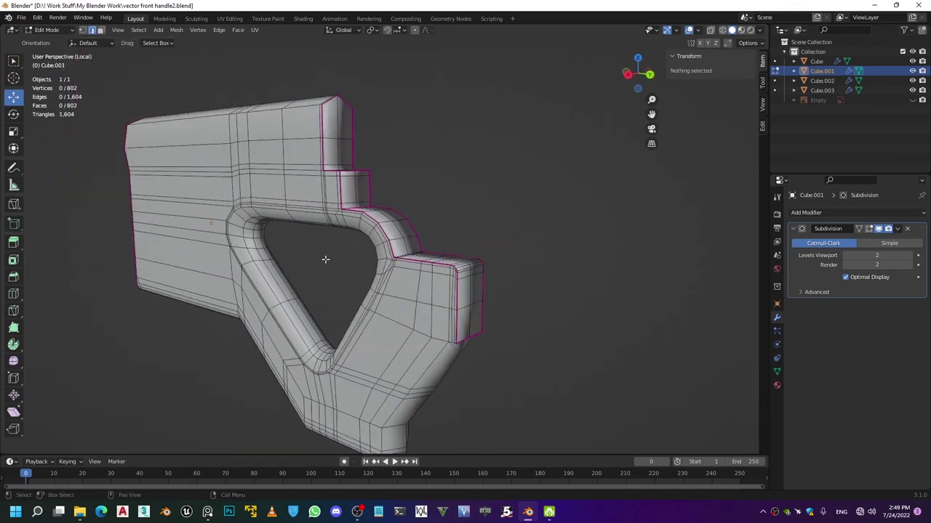
{"action": "middle_click_drag", "start_coordinate": [354, 249], "coordinate": [479, 267]}
{"action": "key", "text": "Tab"}
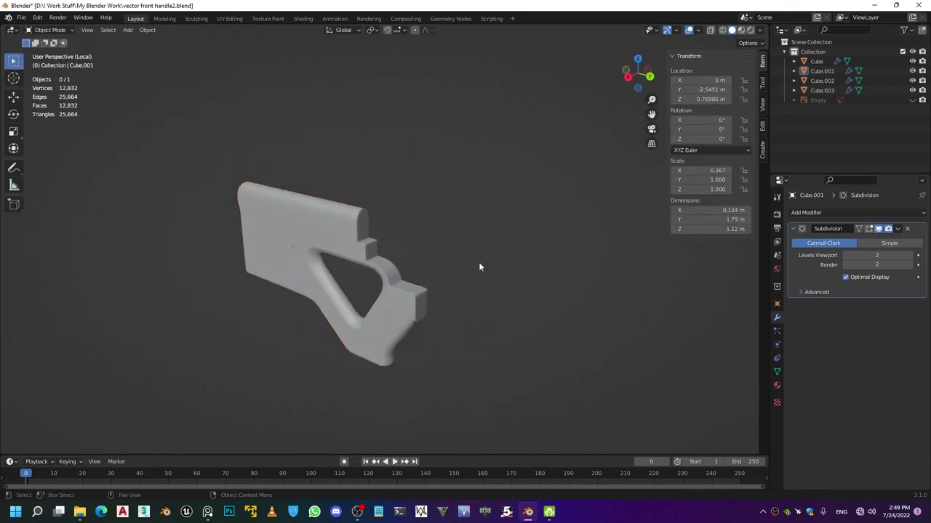